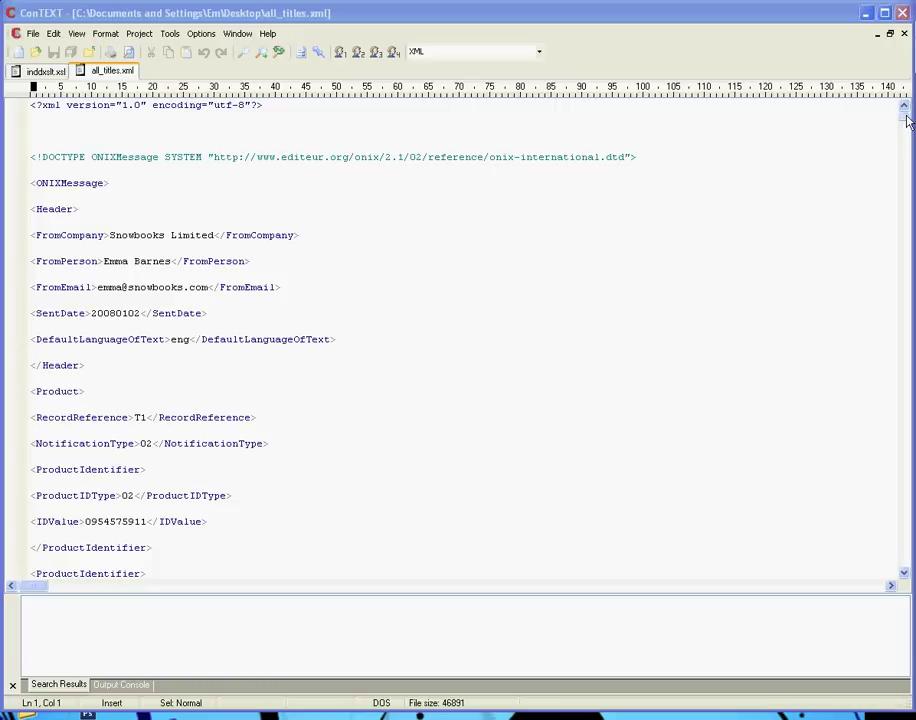
- Scroll through the ONIX product data in all_titles.xml from end back to start
drag(907, 121, 906, 411)
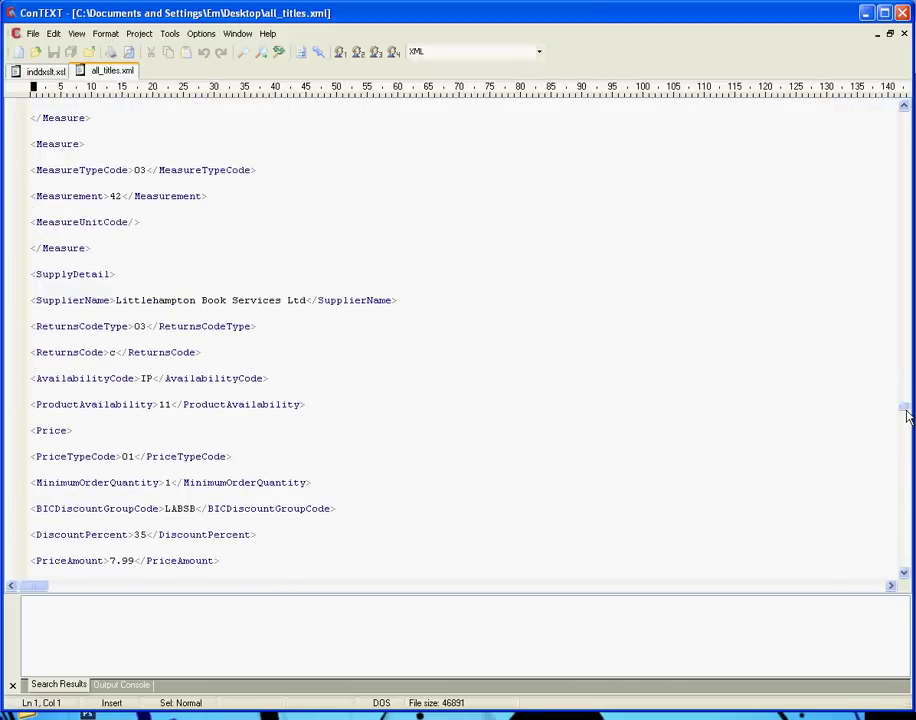
drag(906, 409, 906, 110)
click(32, 73)
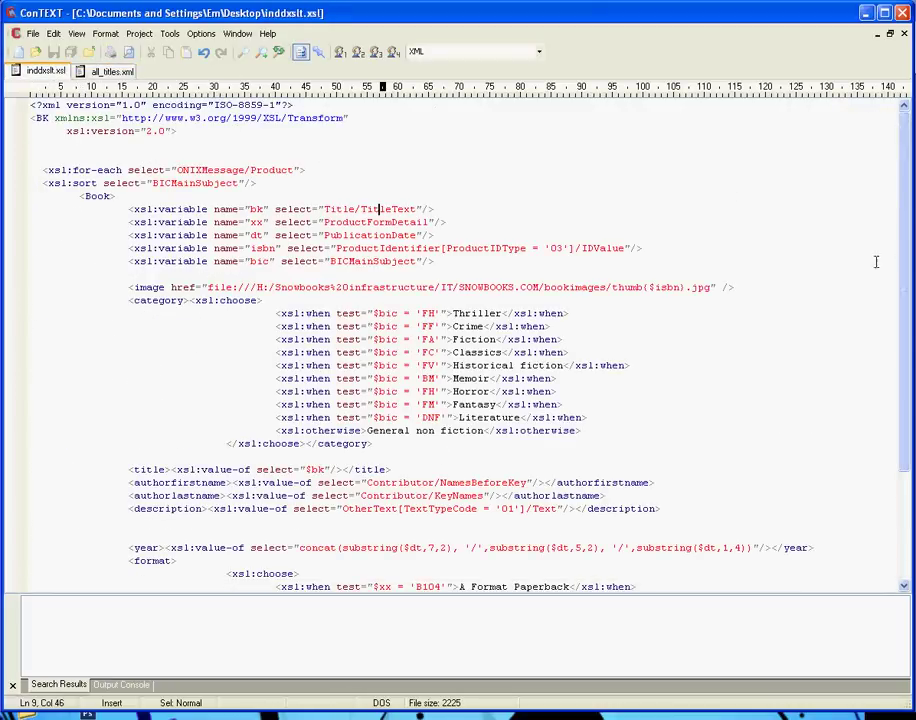
mouse_move(908, 271)
mouse_down()
mouse_move(910, 384)
mouse_move(908, 272)
mouse_up()
scroll(262, 312, down, 2)
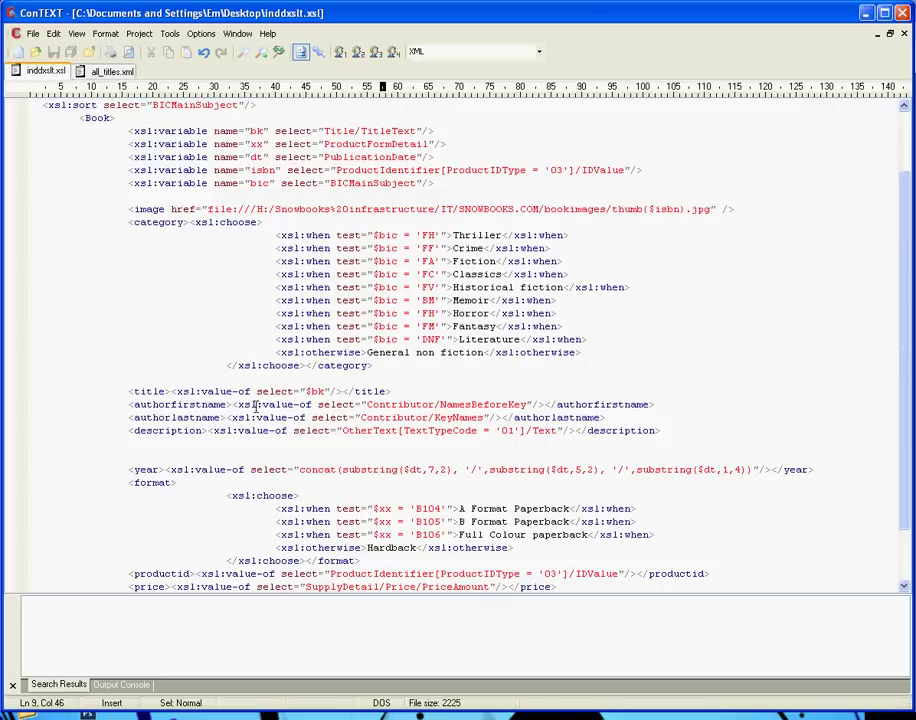
drag(131, 404, 659, 404)
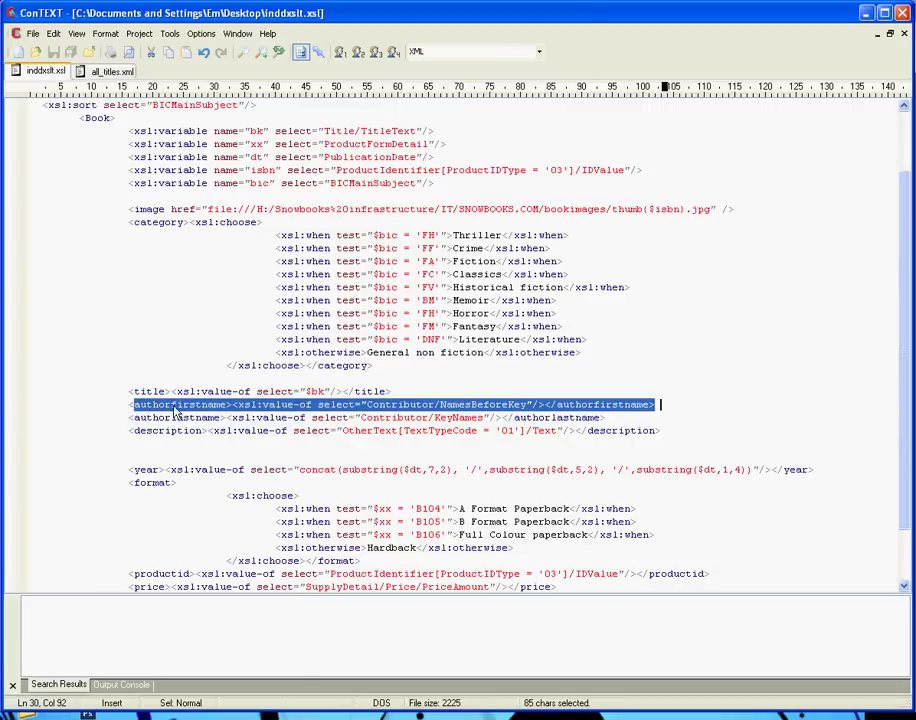
click(130, 404)
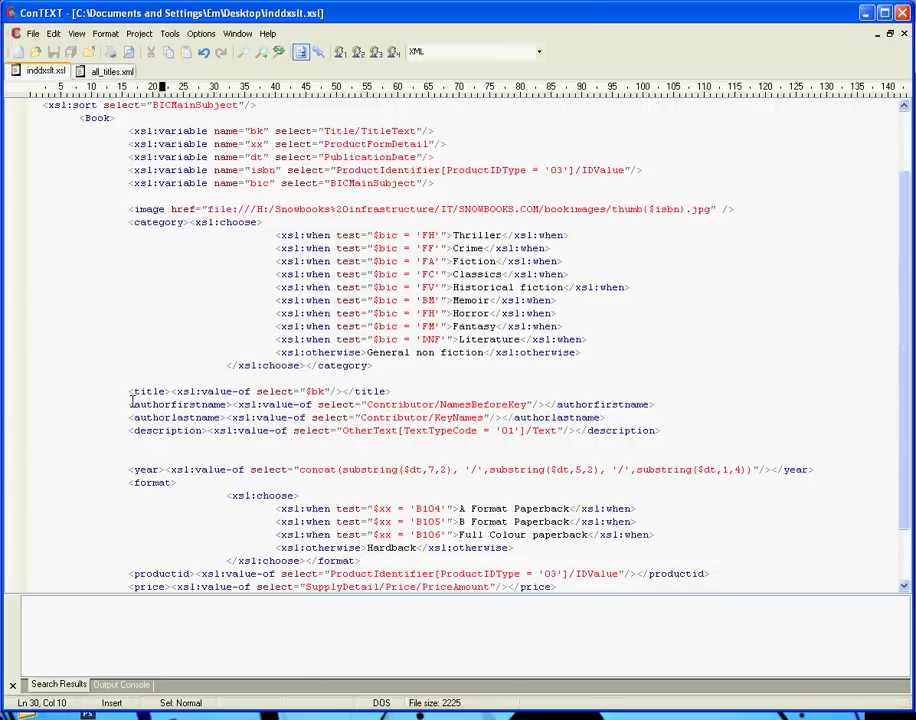
drag(130, 404, 233, 401)
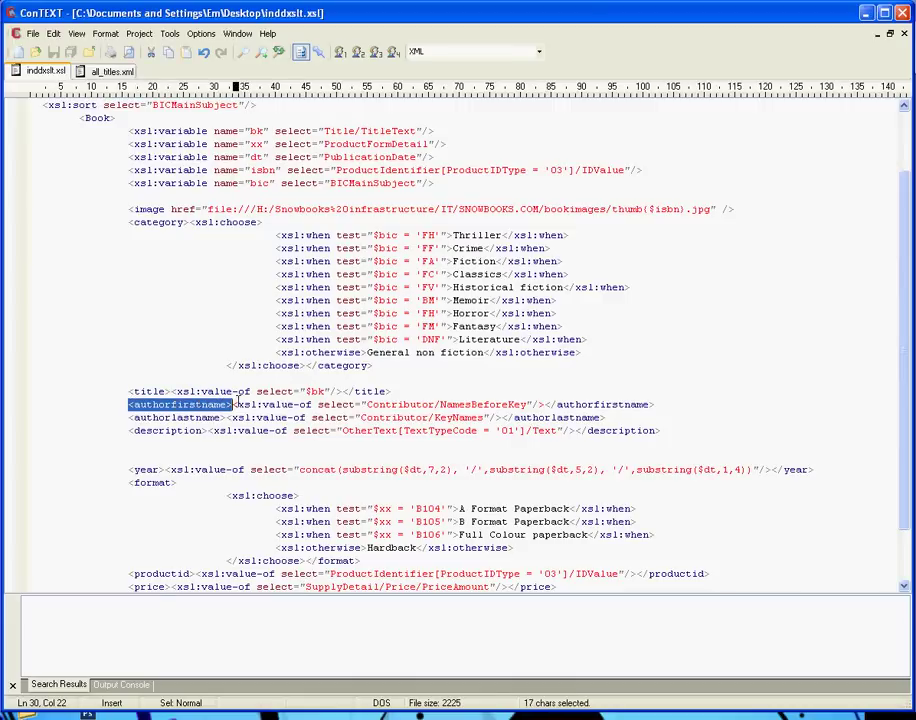
drag(233, 404, 543, 400)
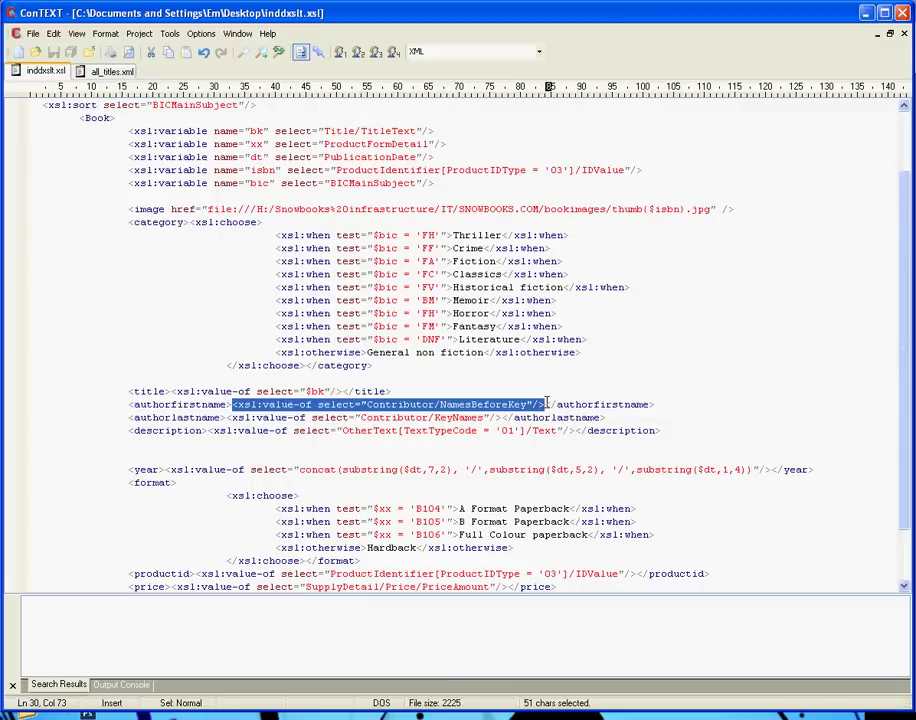
drag(546, 404, 655, 404)
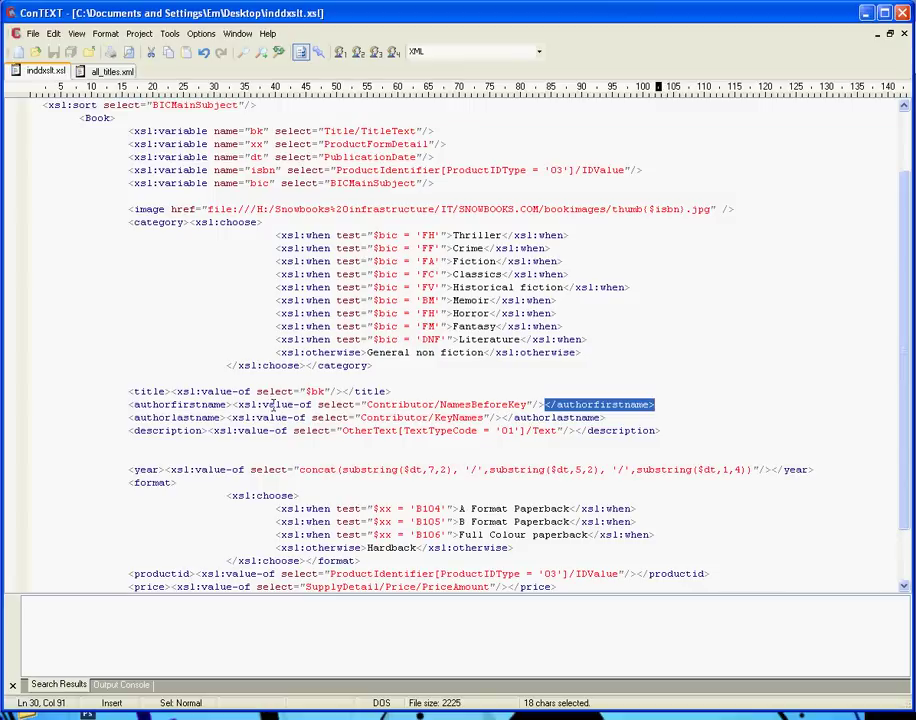
drag(189, 404, 612, 404)
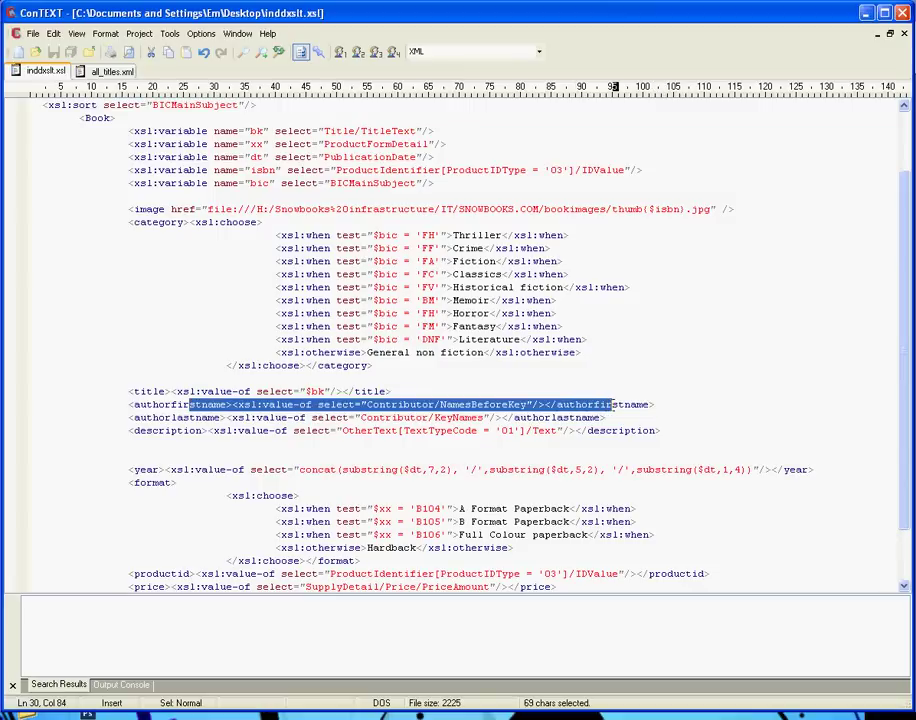
click(461, 407)
- Highlight the price mapping line, its tags and the SupplyDetail/Price/PriceAmount value-of expression
scroll(411, 388, down, 2)
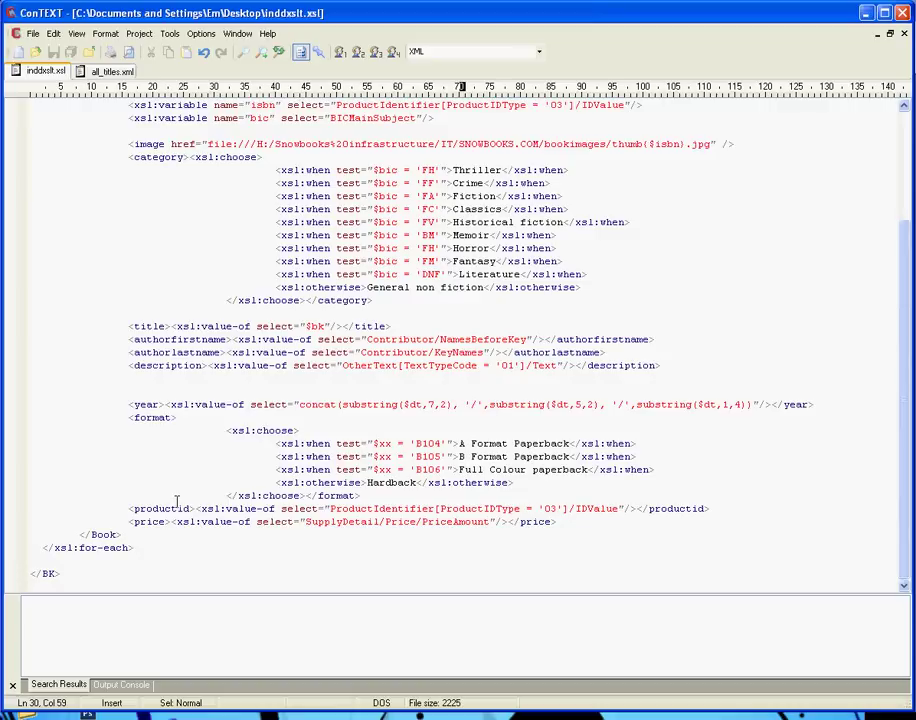
drag(130, 521, 555, 524)
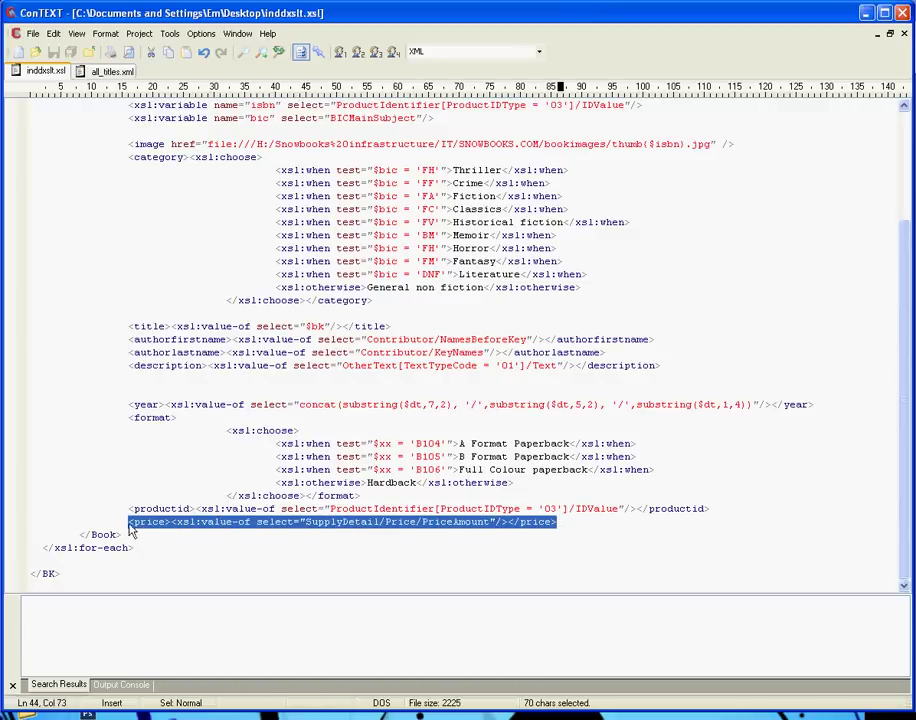
drag(128, 521, 183, 533)
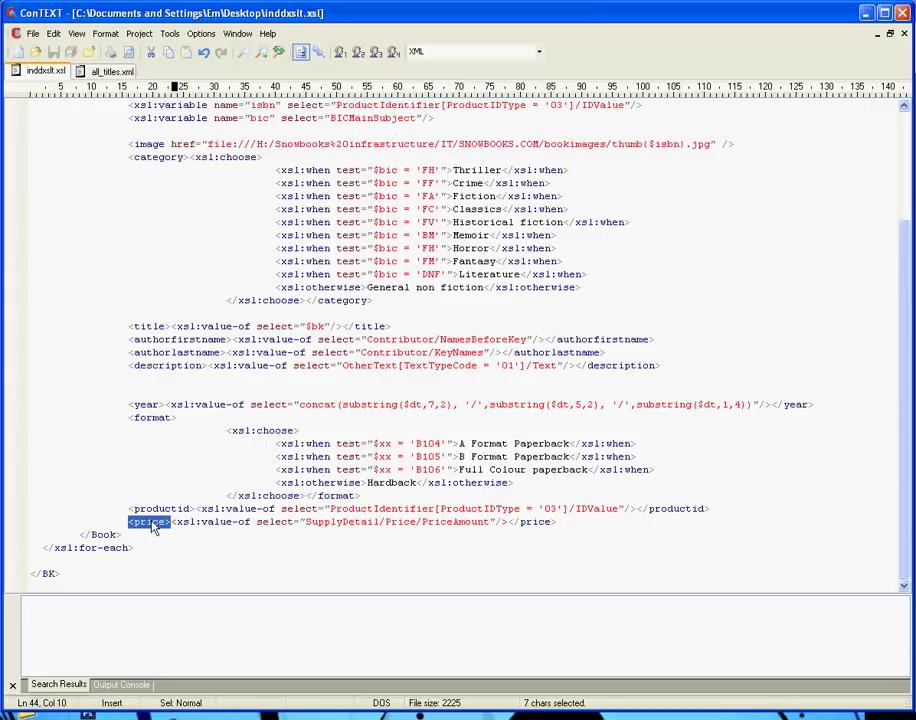
drag(173, 521, 508, 521)
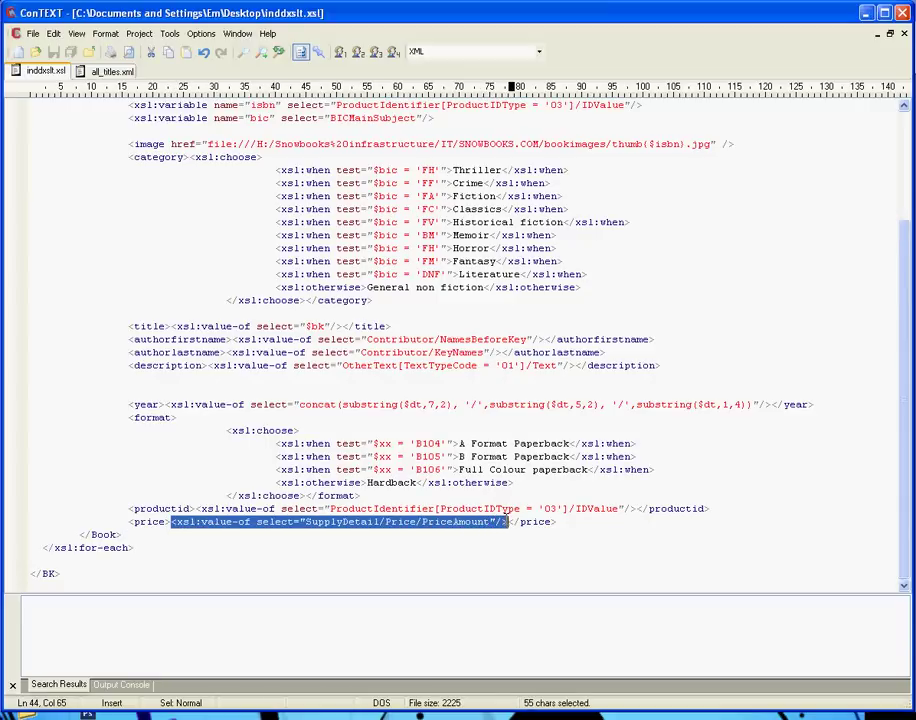
click(235, 523)
drag(172, 521, 507, 522)
click(510, 521)
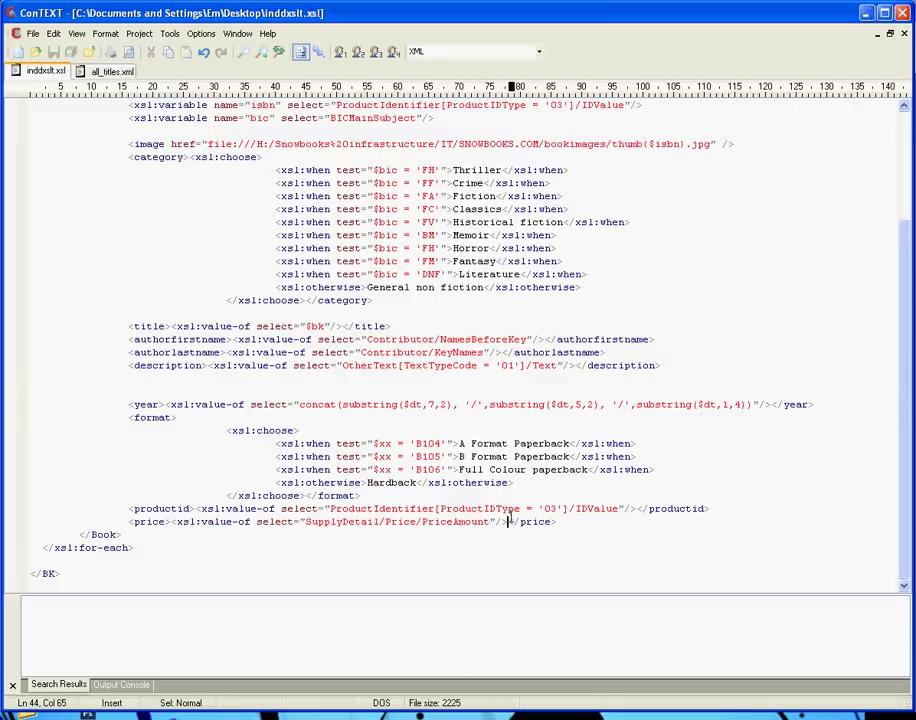
key(shift+Right)
key(shift+Right)
key(shift+Right)
key(shift+Right)
key(shift+Right)
key(shift+Right)
key(shift+Right)
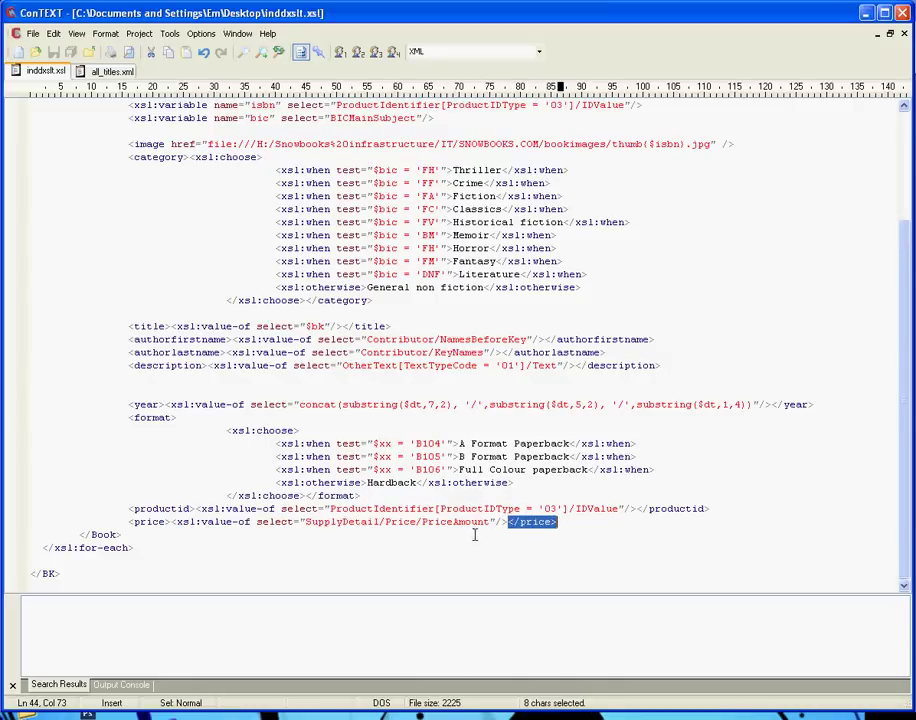
key(Right)
scroll(530, 481, up, 4)
scroll(307, 313, down, 2)
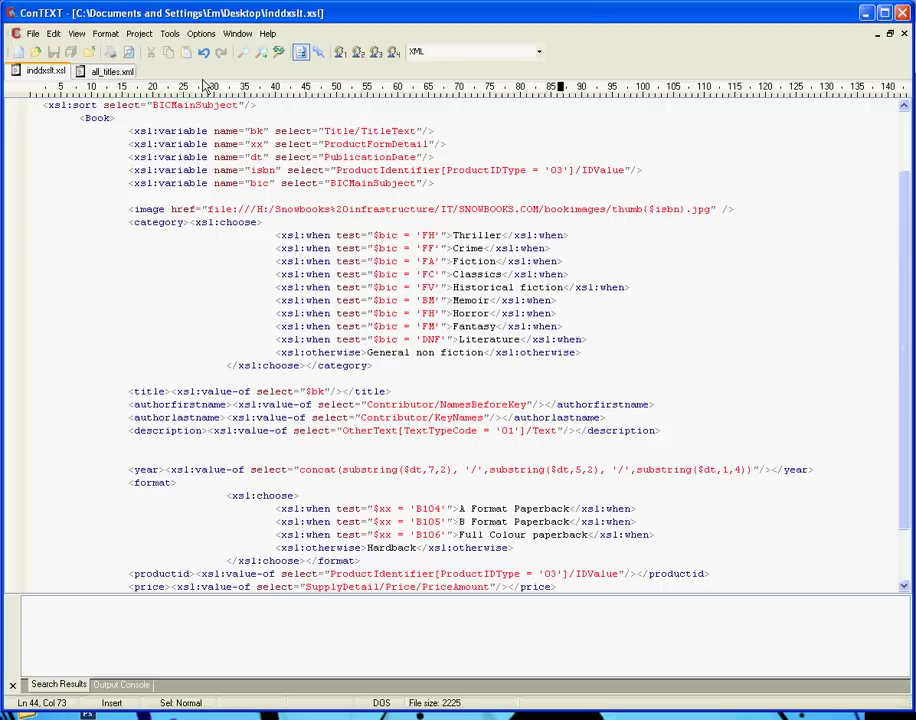
- Switch to InDesign and collapse the image and Book elements in the Structure pane
click(866, 13)
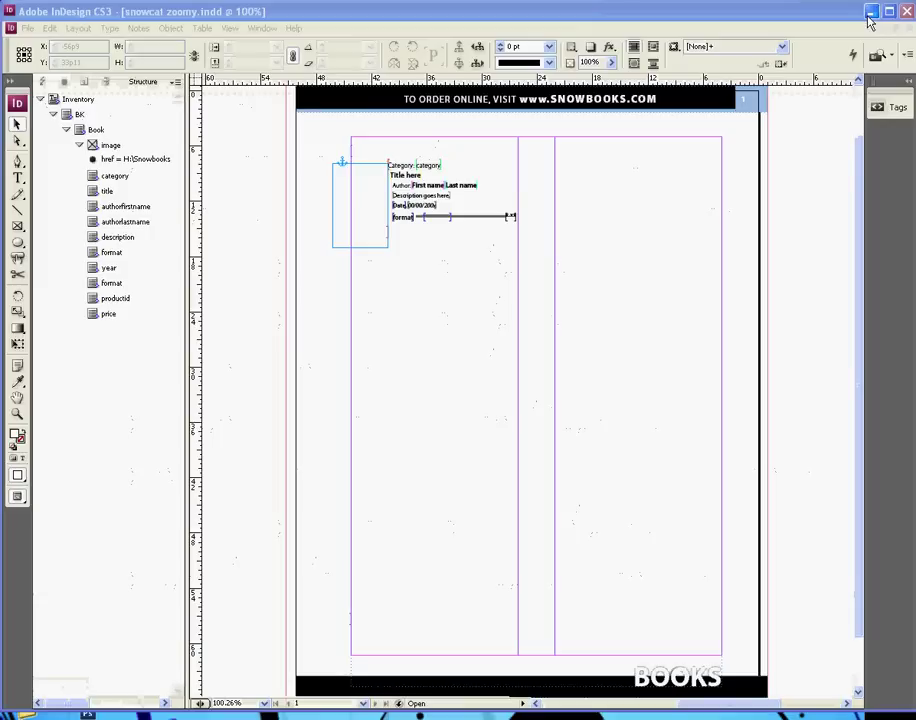
click(80, 145)
click(67, 132)
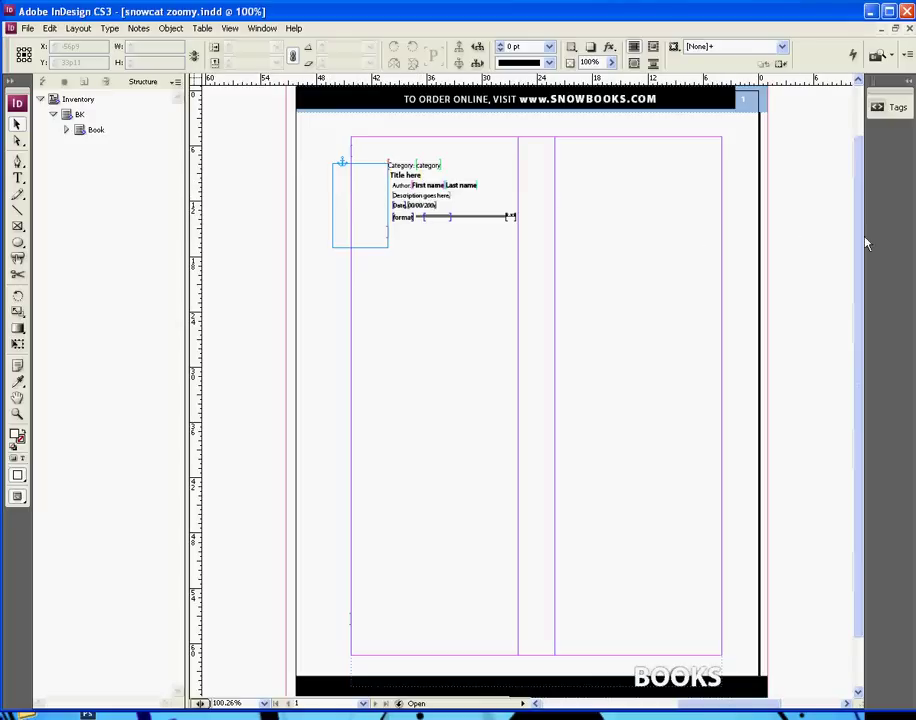
- Zoom to 200% on the template book entry and place a caret in its category field
drag(857, 244, 860, 130)
key(ctrl+equal)
drag(372, 360, 550, 390)
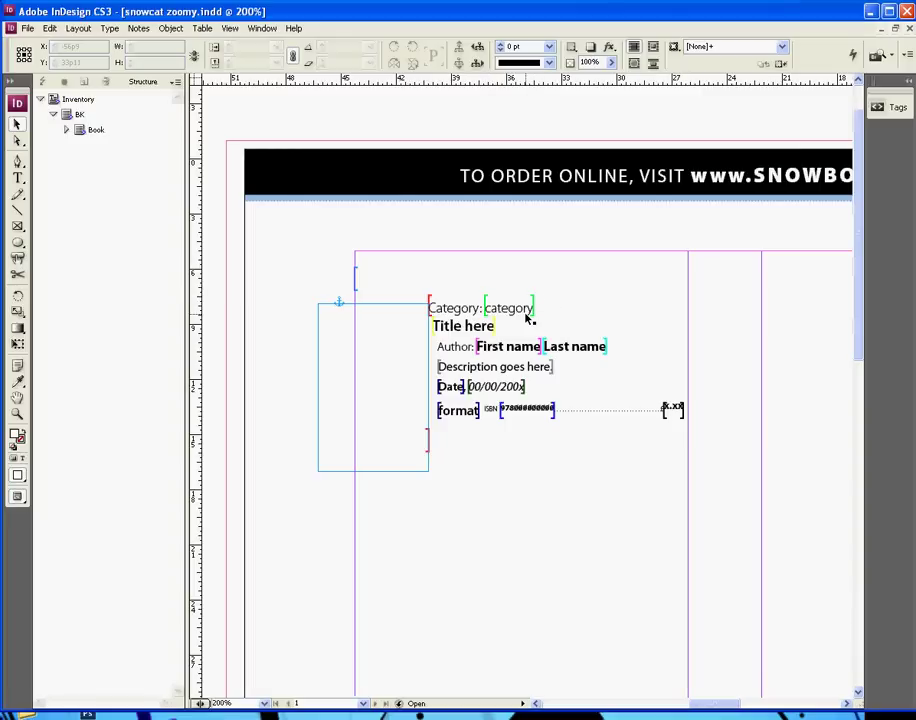
double_click(528, 307)
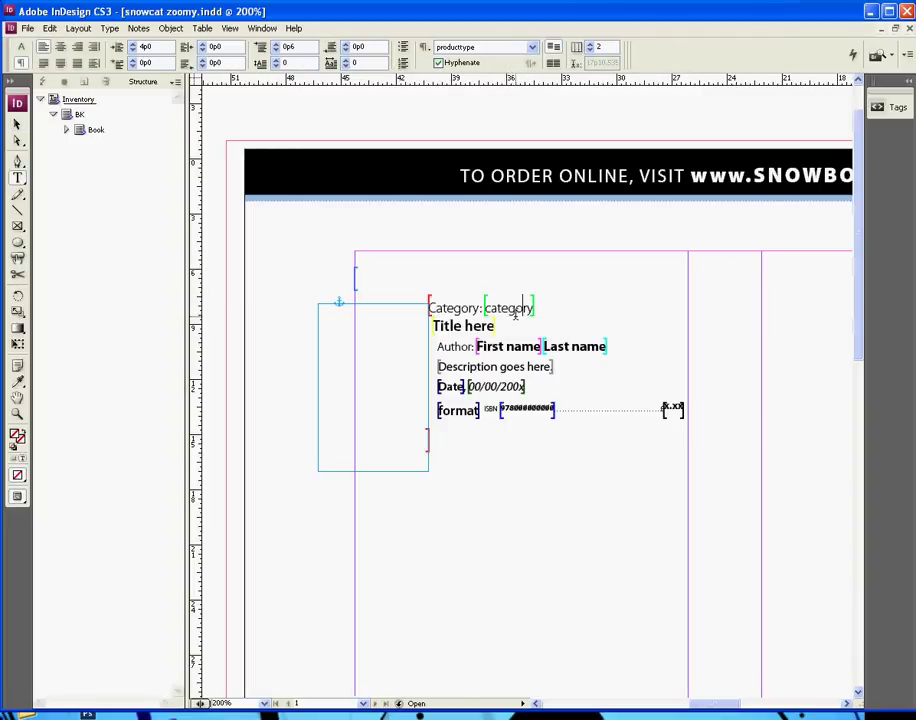
click(880, 109)
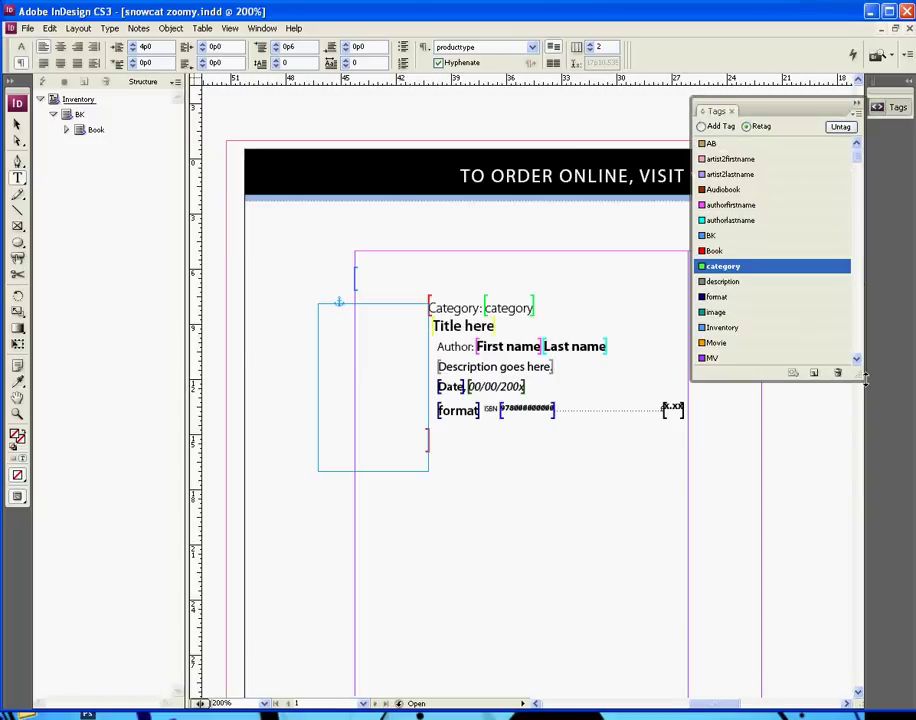
drag(868, 390, 873, 497)
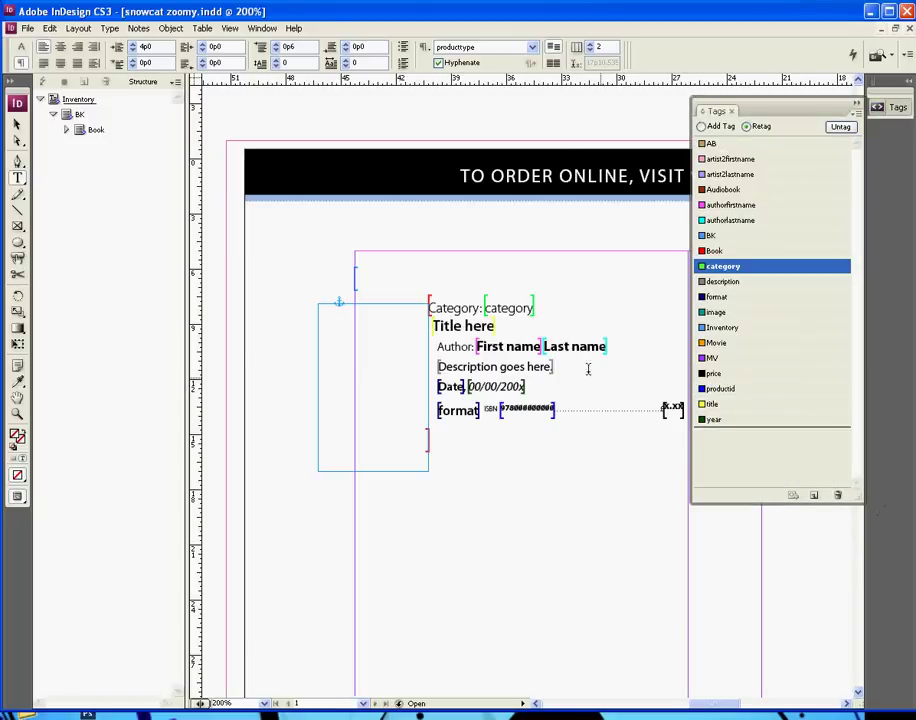
click(521, 347)
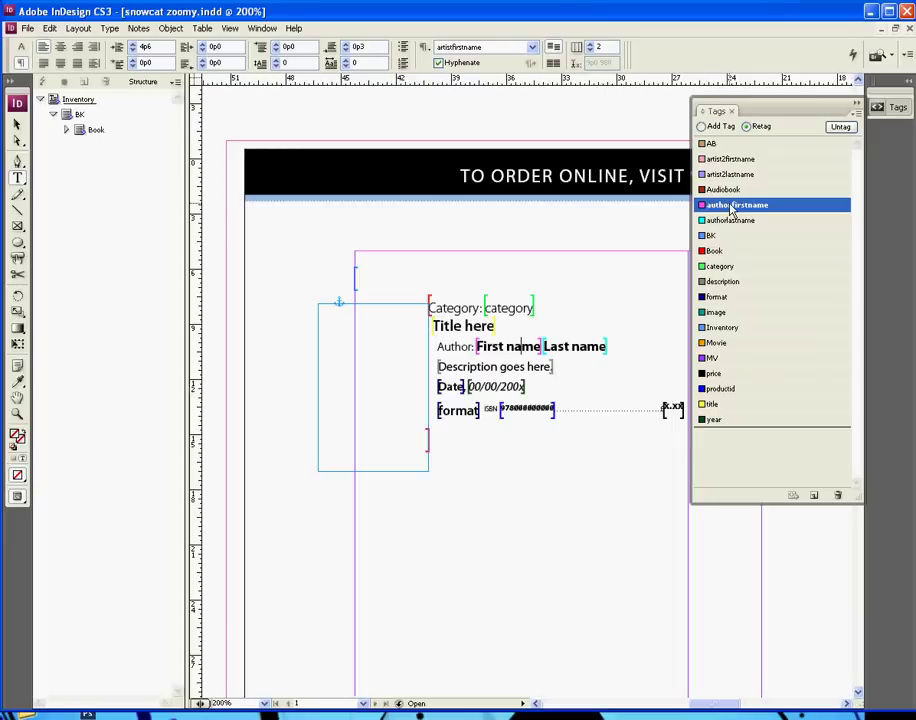
click(534, 405)
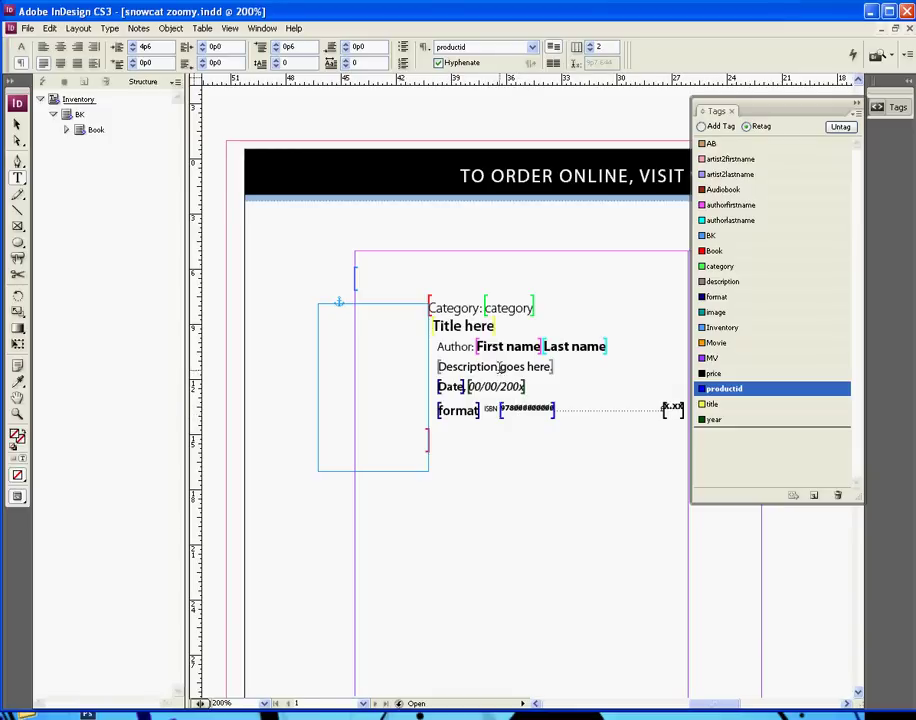
click(510, 308)
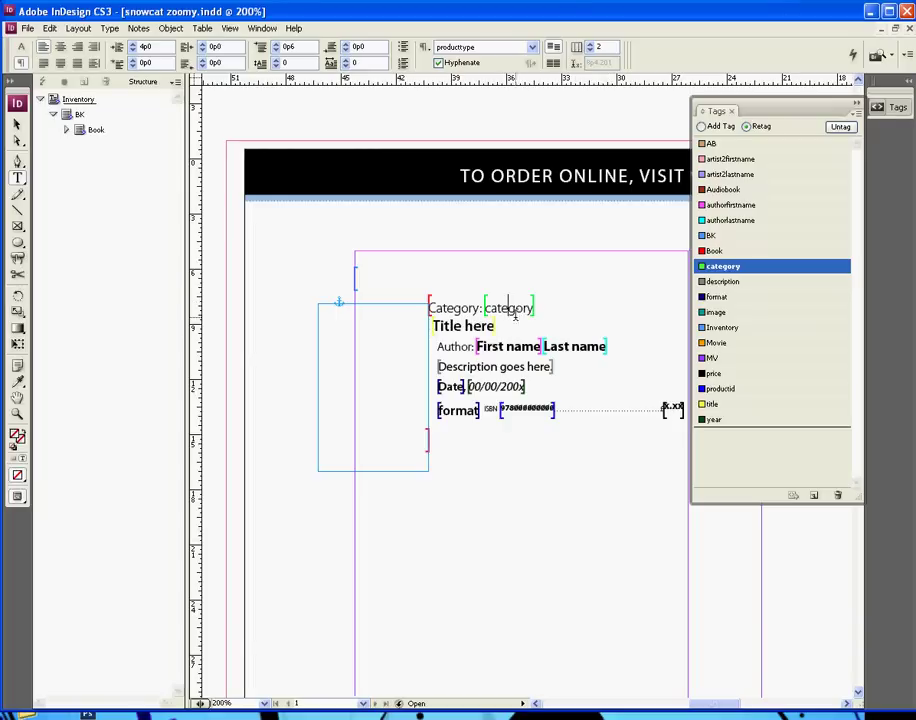
click(265, 167)
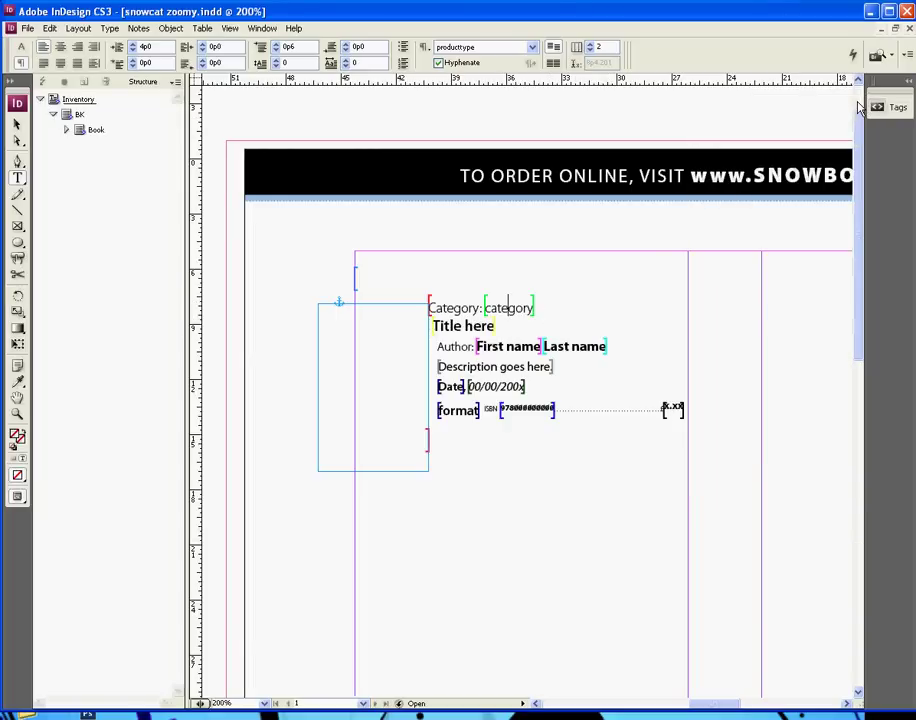
- With the BK root element selected, choose all_titles.xml from XML_source for Import XML
click(72, 115)
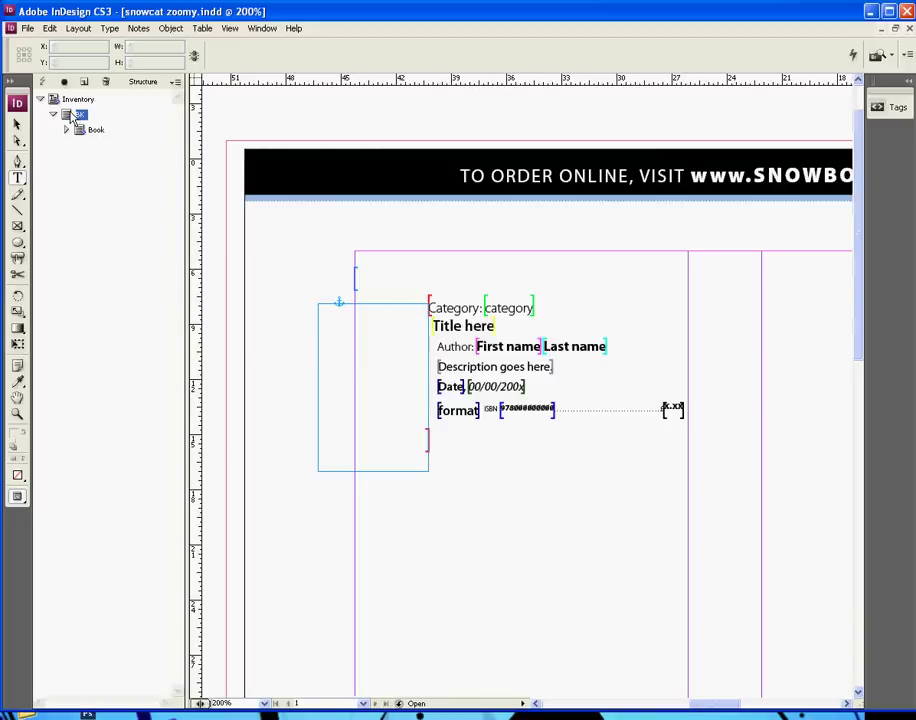
click(28, 28)
click(76, 204)
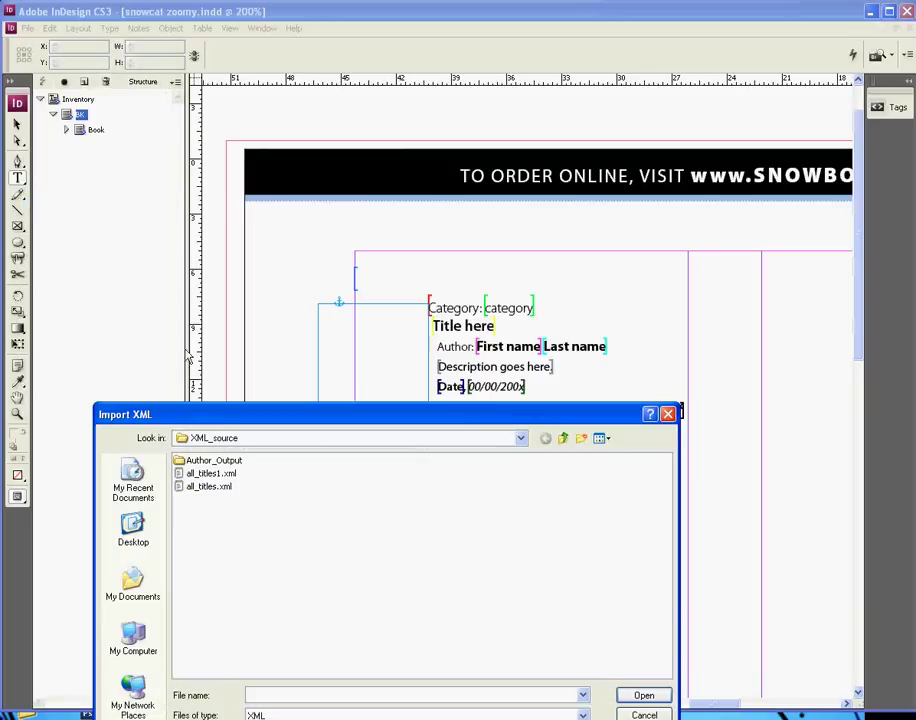
drag(230, 410, 402, 114)
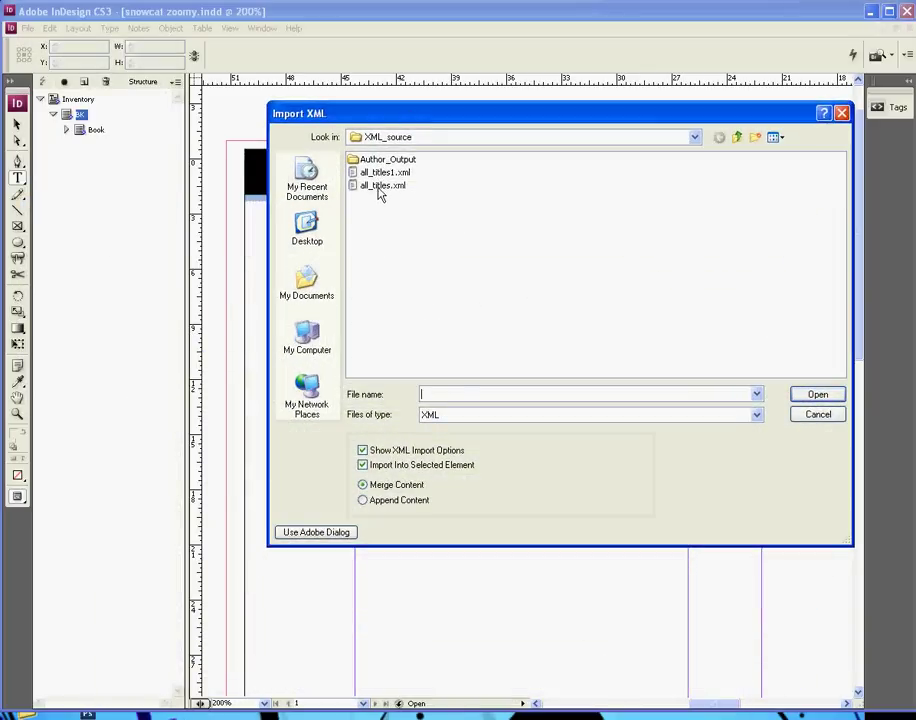
click(381, 186)
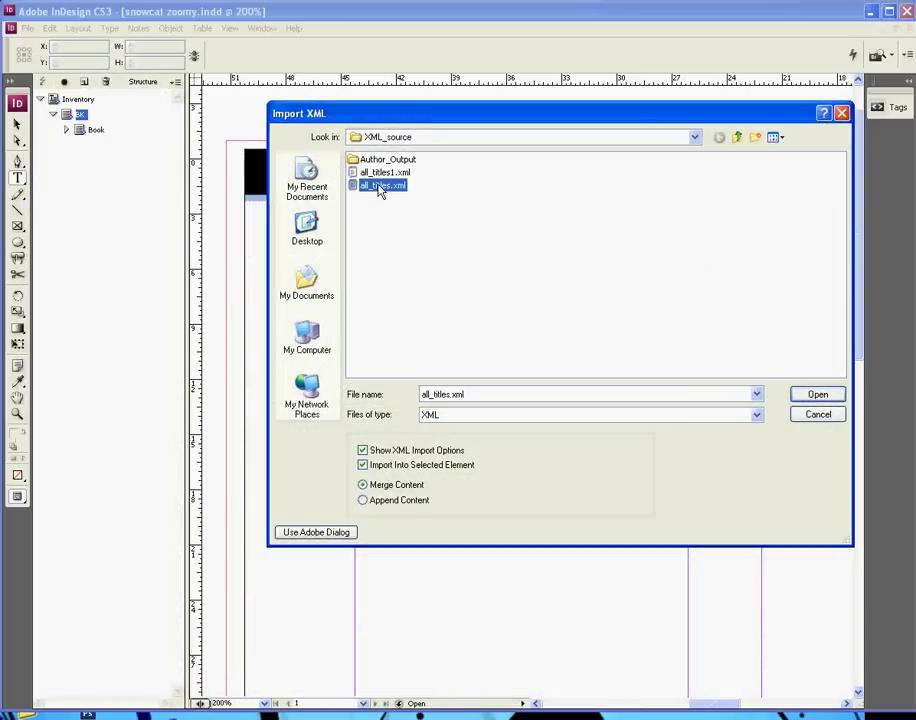
- Import using inddxslt.xsl, only structure-matching elements, with table import turned off
click(818, 396)
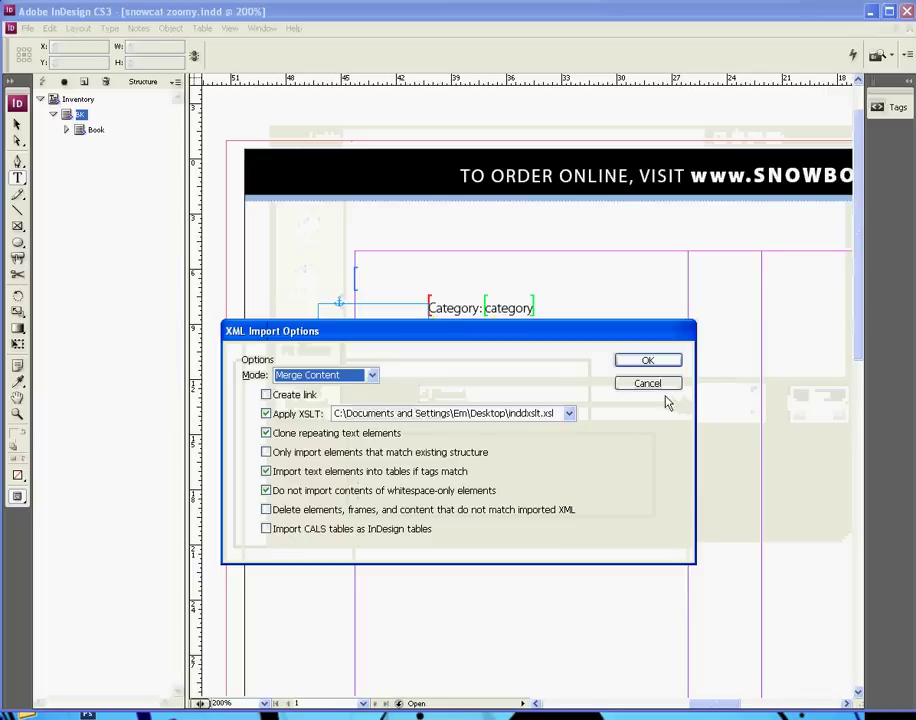
drag(532, 330, 566, 265)
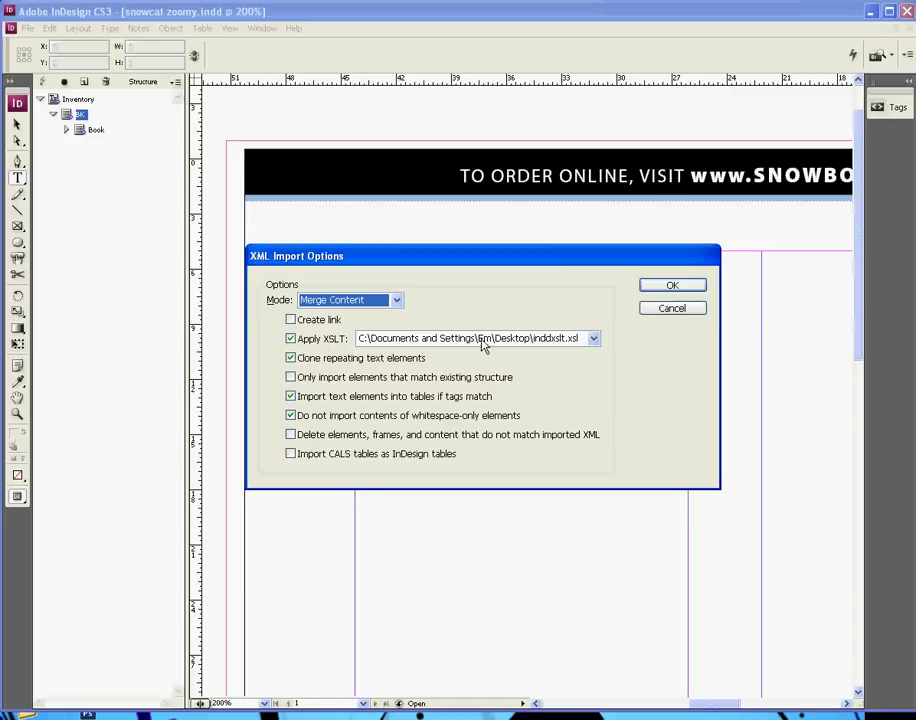
click(538, 340)
click(538, 342)
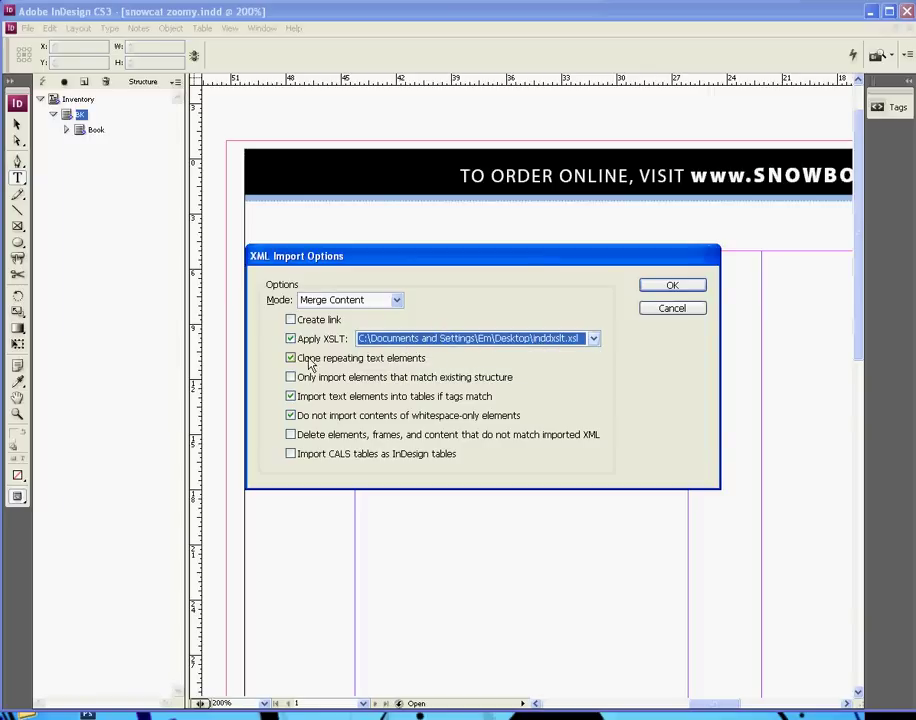
drag(374, 266, 415, 452)
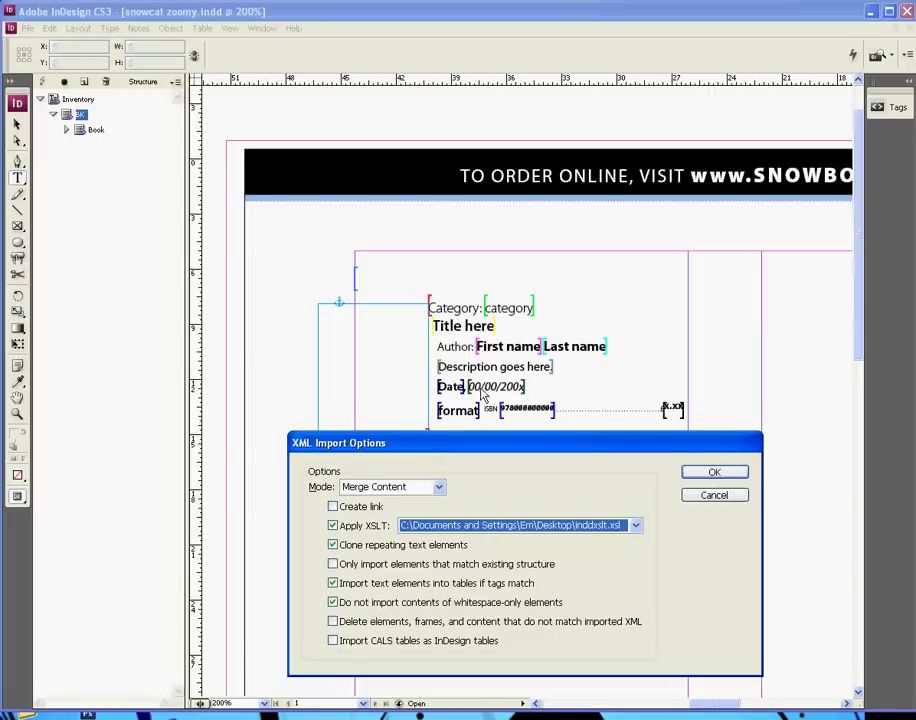
drag(470, 451, 446, 311)
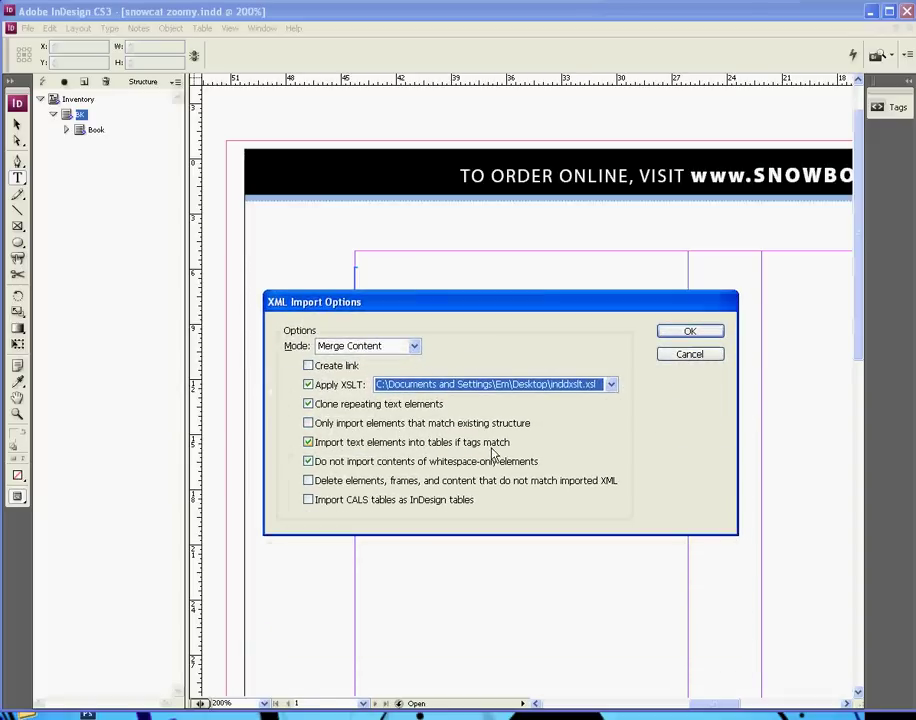
click(308, 423)
click(308, 442)
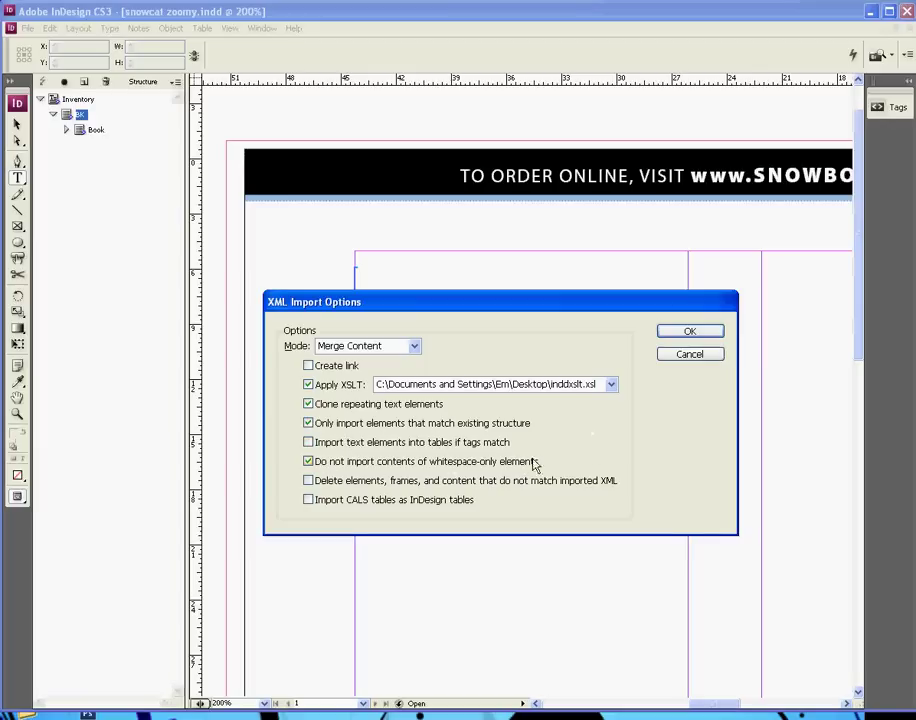
click(689, 334)
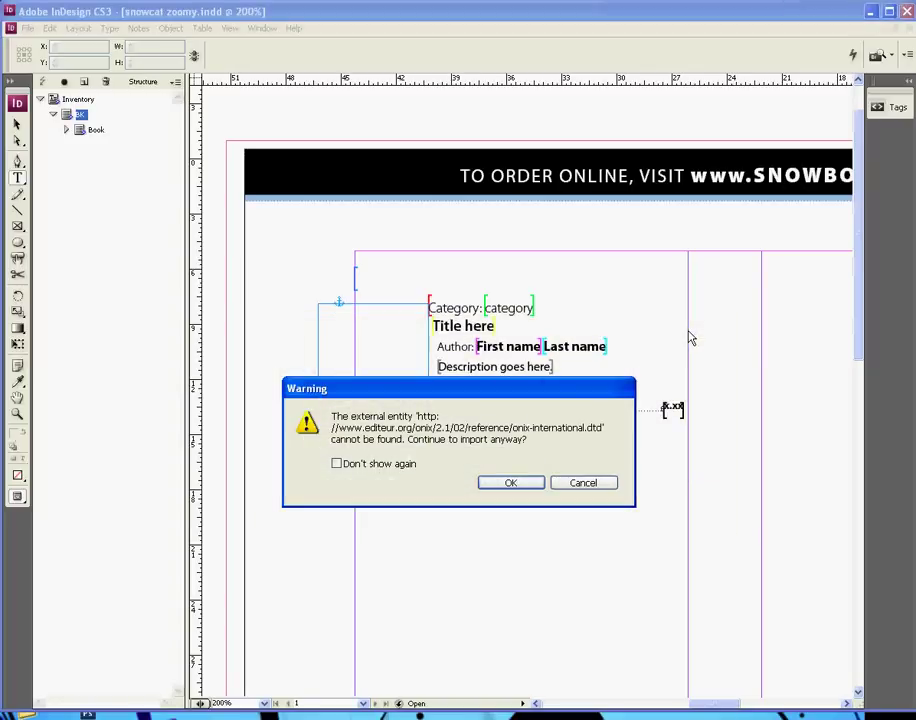
- Accept the missing-DTD warning so the import completes, then deselect the BK element
click(523, 485)
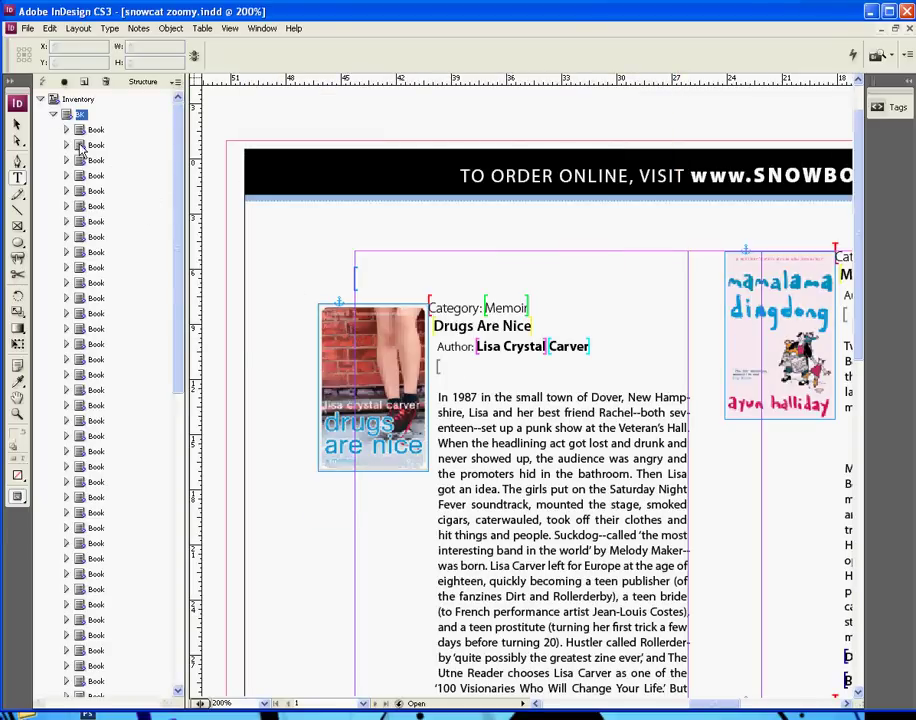
drag(180, 213, 168, 175)
click(239, 126)
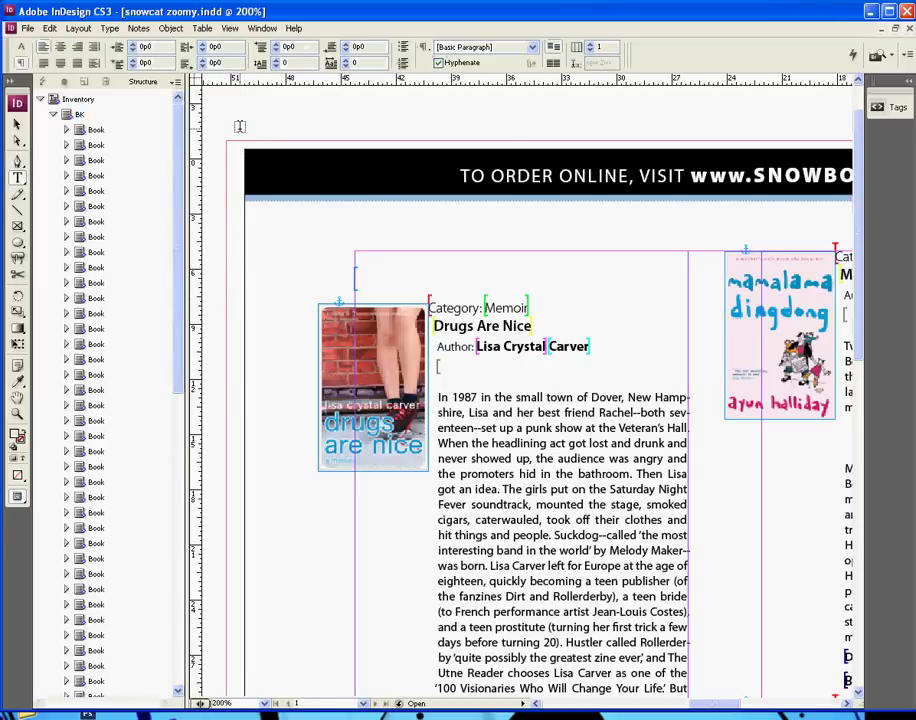
- Zoom out to review the page filled with Memoir entries, then zoom back in
key(ctrl+minus)
key(ctrl+minus)
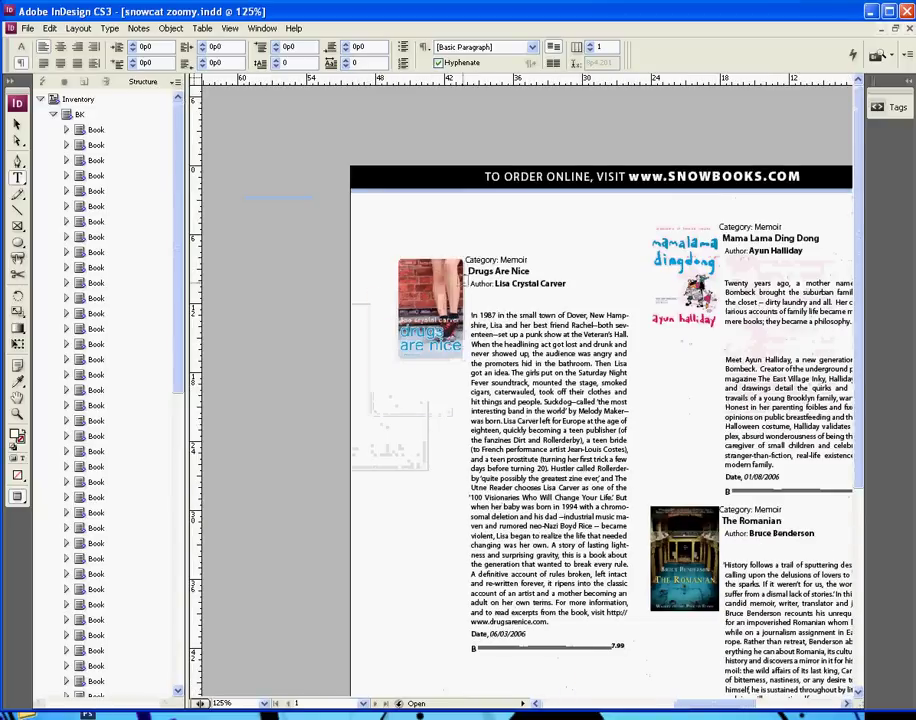
key(ctrl+minus)
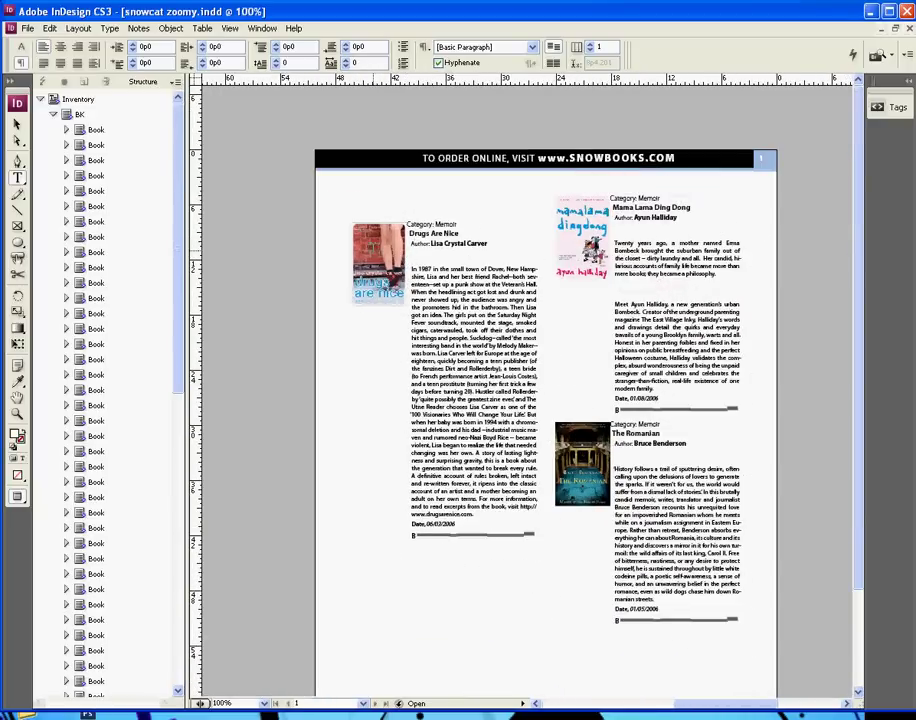
scroll(866, 248, down, 3)
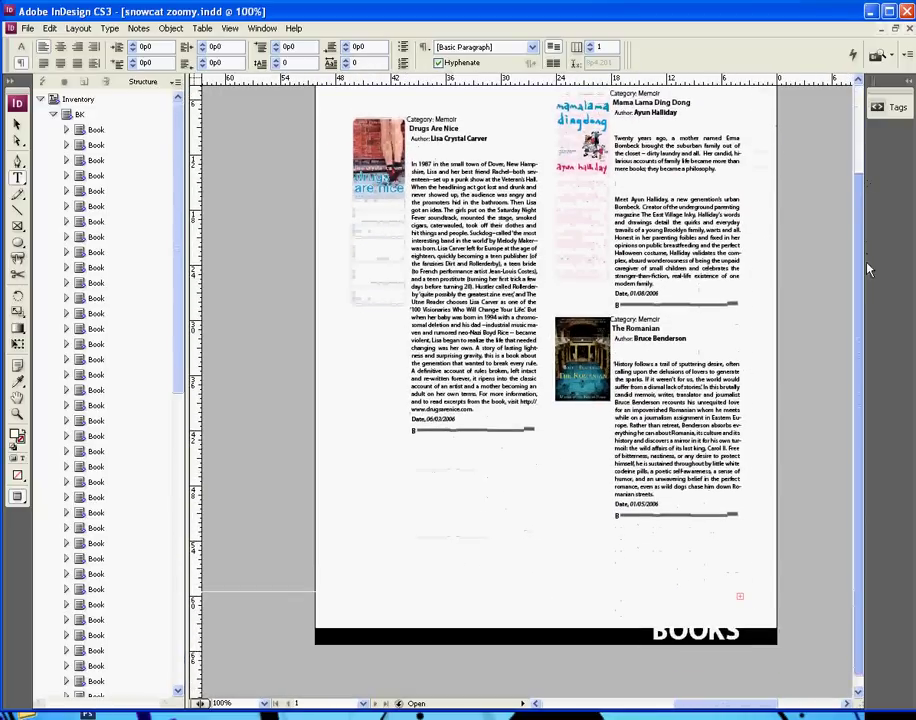
scroll(870, 250, up, 3)
scroll(880, 252, down, 3)
scroll(882, 253, down, 1)
scroll(880, 250, up, 3)
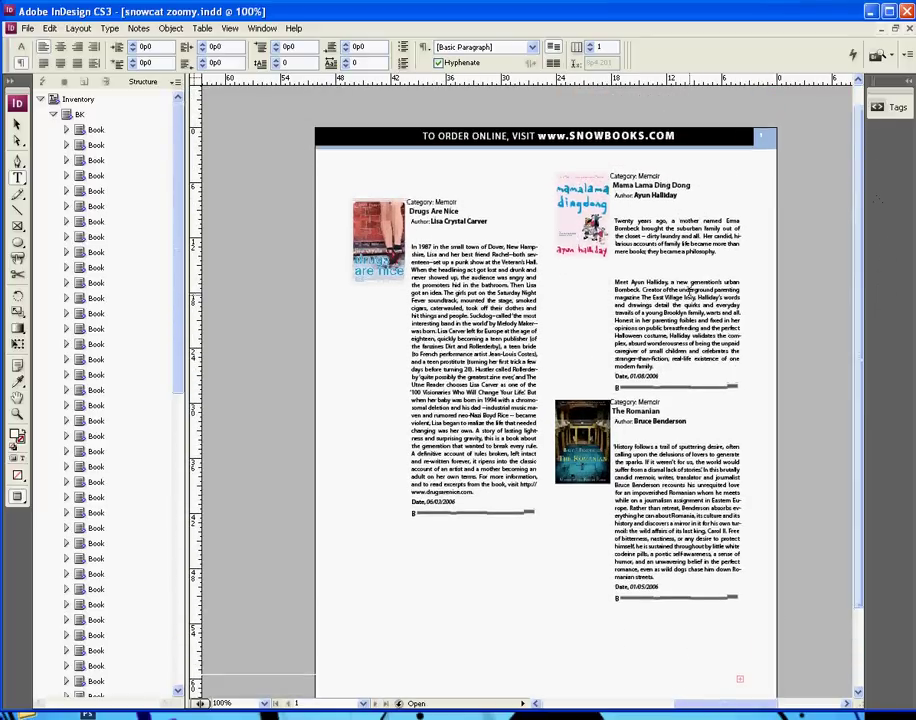
key(ctrl+equal)
key(ctrl+equal)
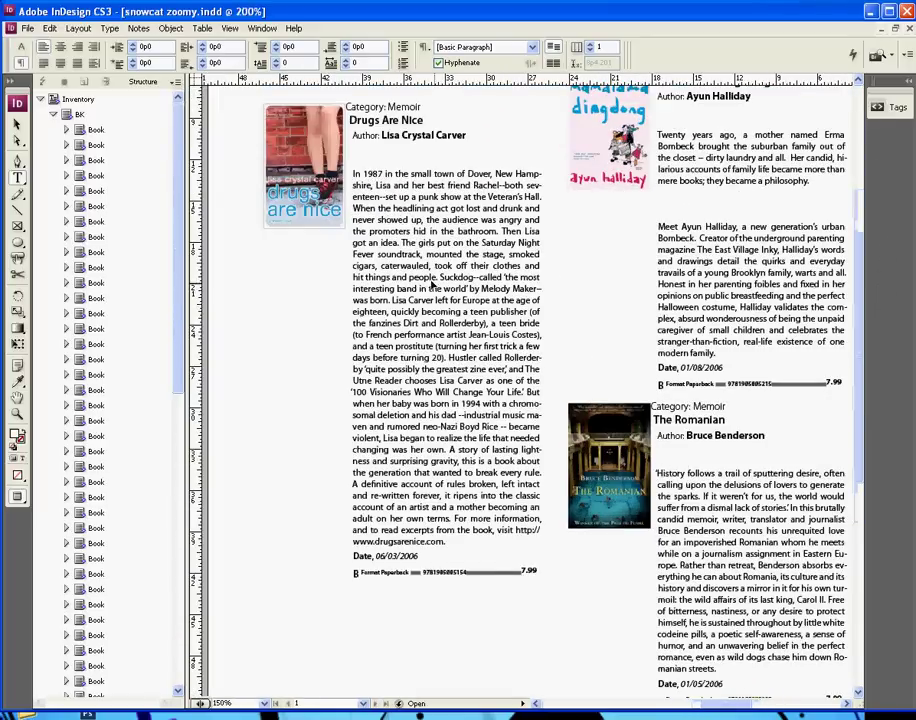
scroll(862, 300, up, 5)
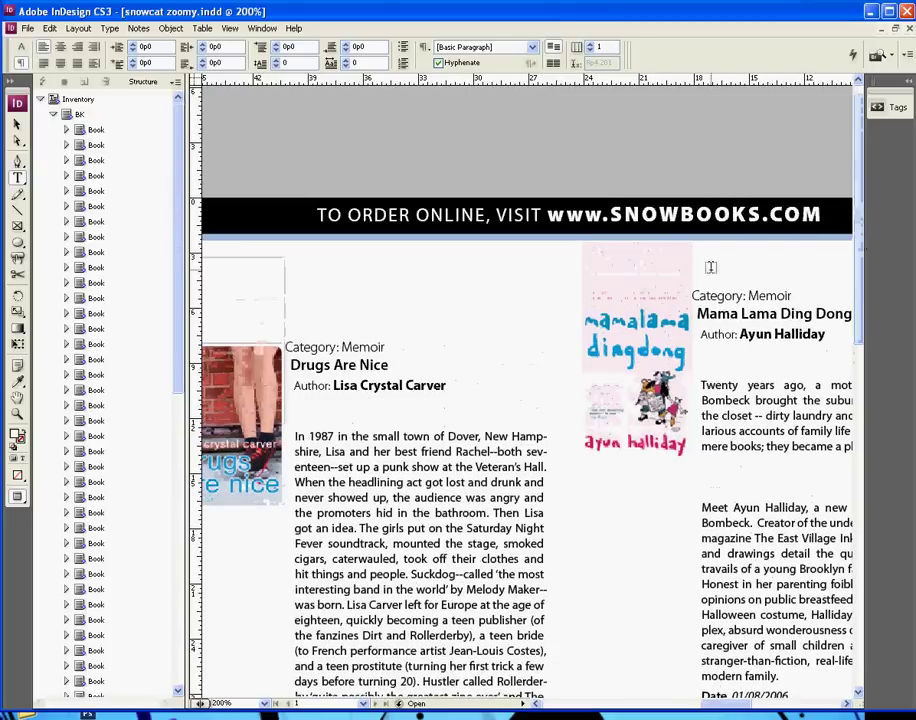
click(410, 362)
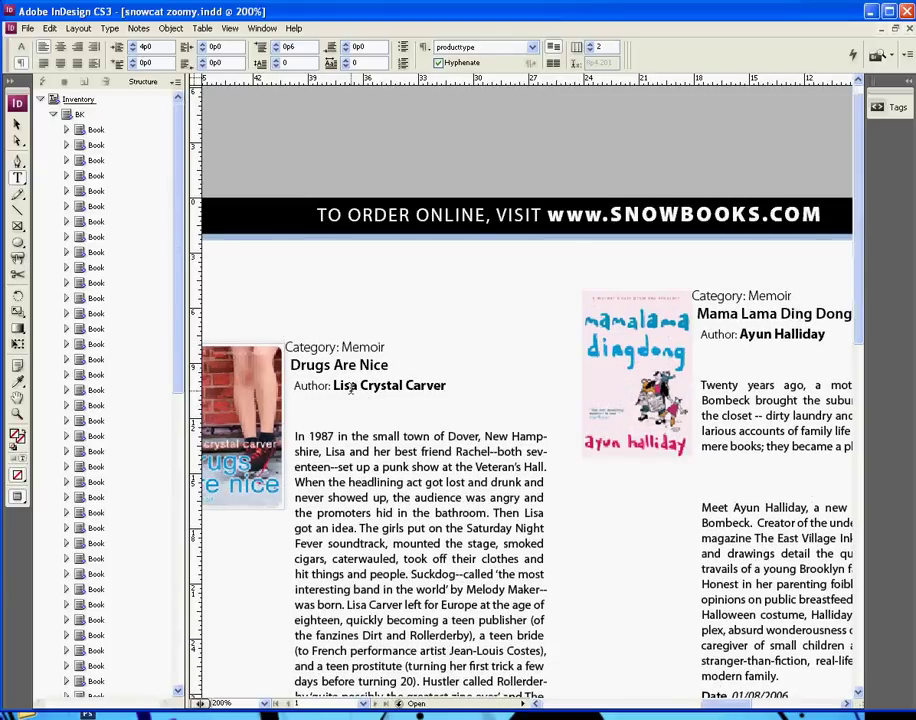
click(357, 347)
scroll(693, 712, left, 4)
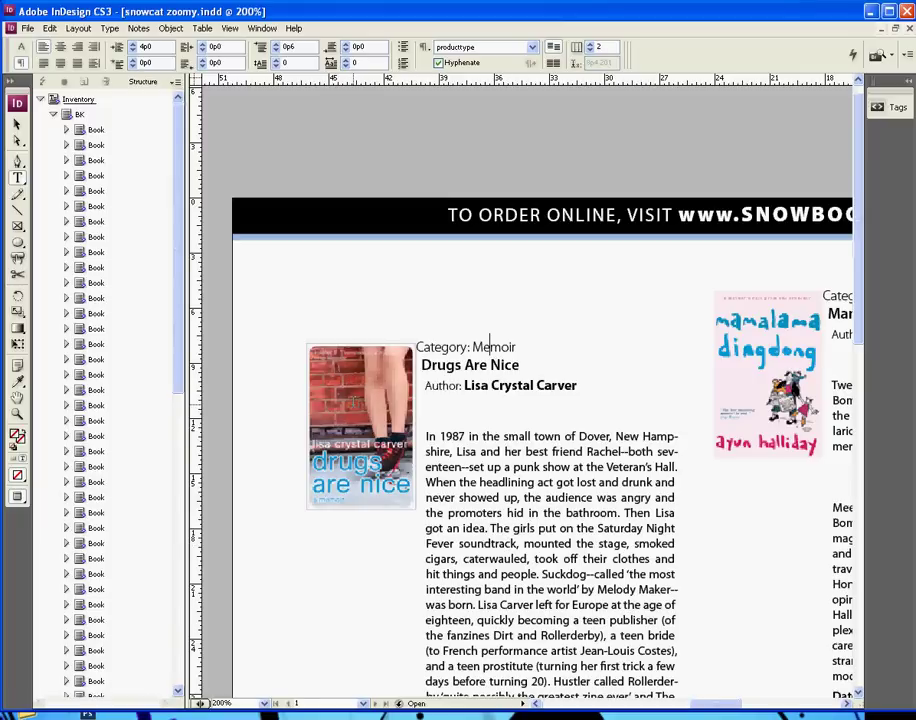
click(516, 390)
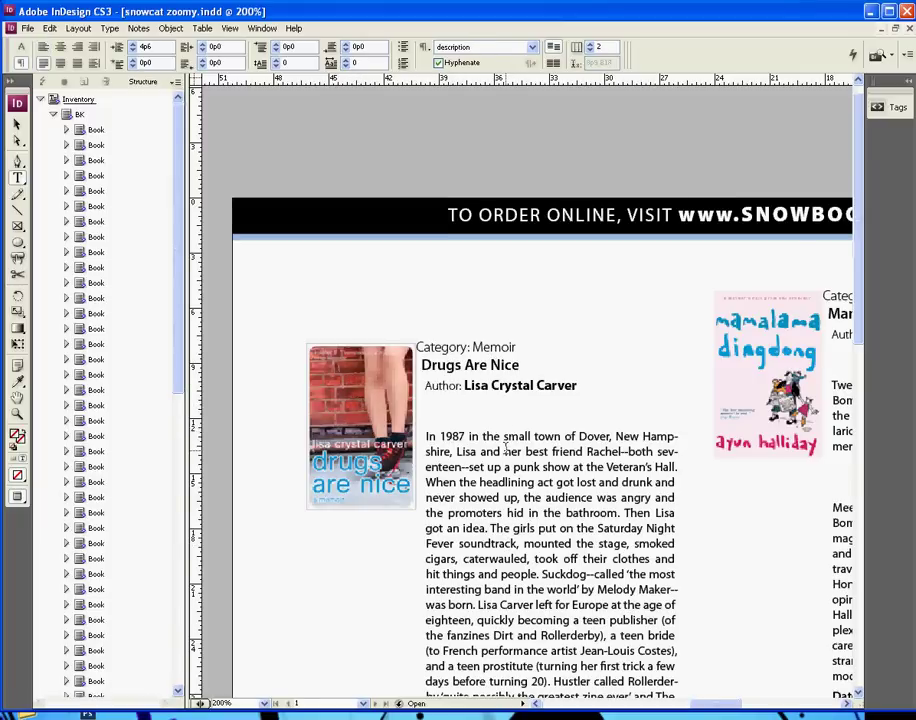
click(505, 450)
scroll(505, 450, down, 4)
scroll(505, 447, down, 4)
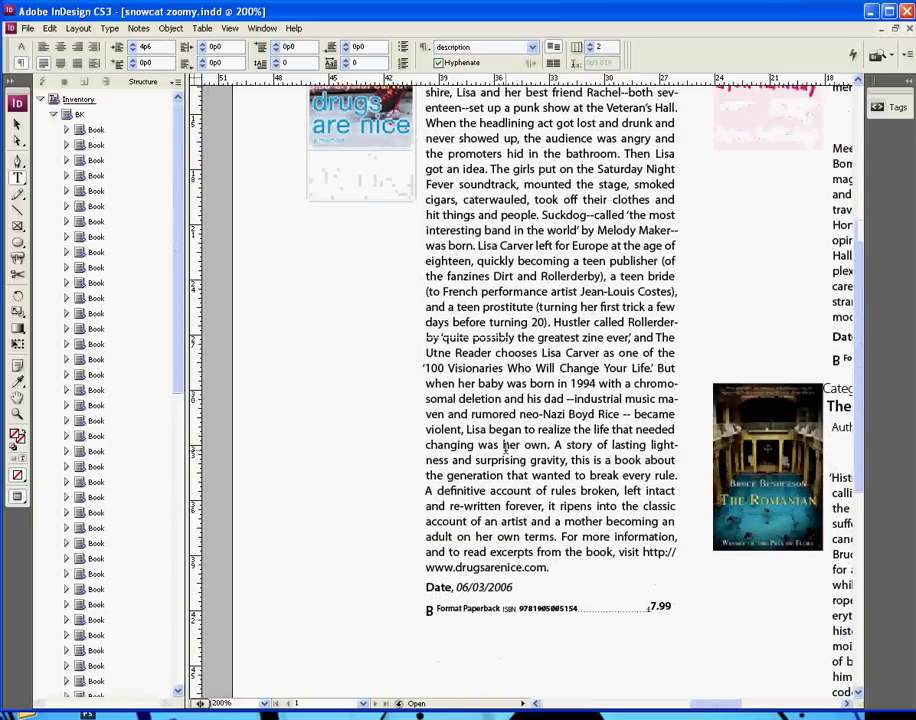
click(442, 563)
drag(428, 558, 555, 560)
click(493, 557)
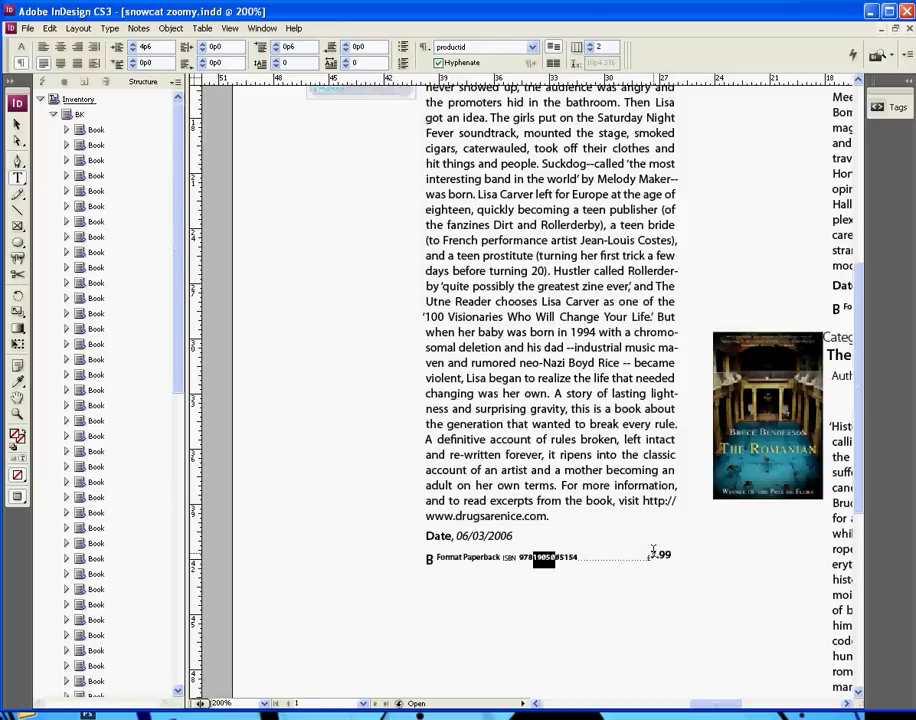
drag(706, 710, 776, 708)
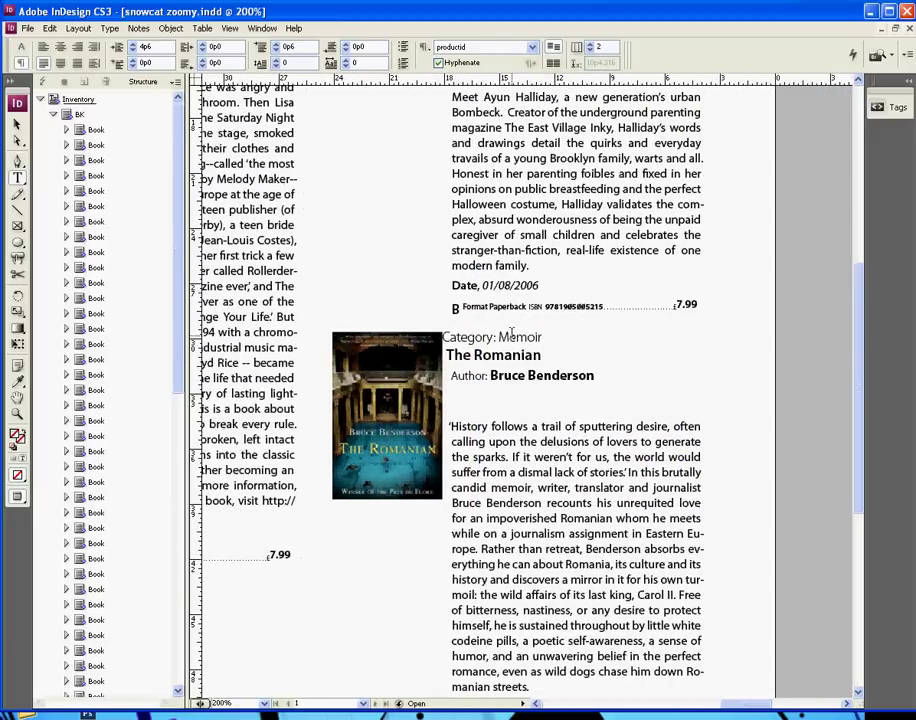
scroll(857, 425, up, 1)
drag(857, 425, 853, 487)
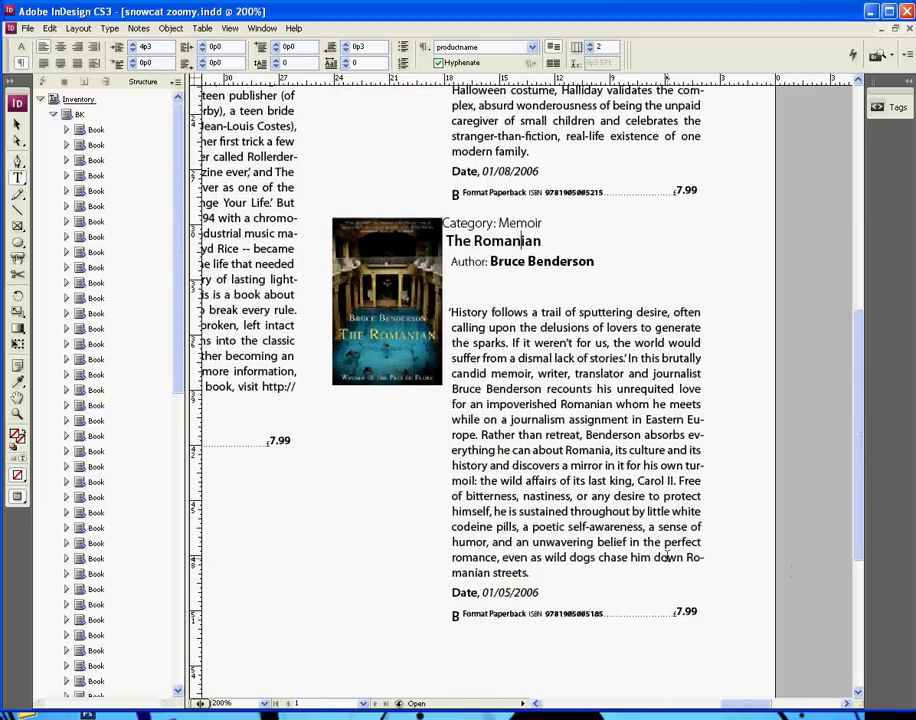
key(ctrl+minus)
key(ctrl+minus)
key(ctrl+minus)
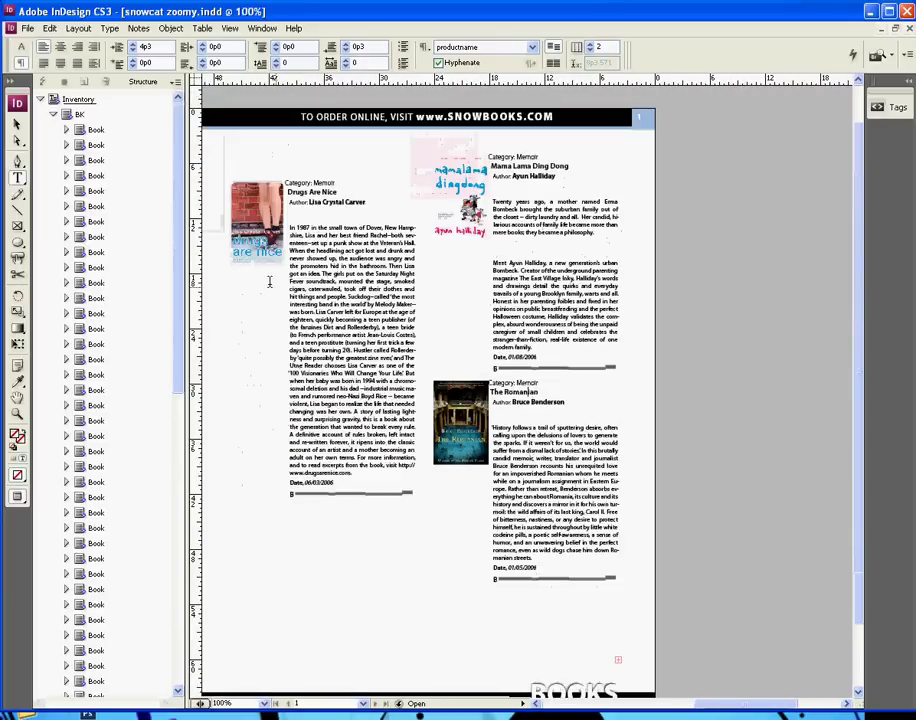
- Show the Pages panel via Window > Pages and add a second page to the catalogue
key(Escape)
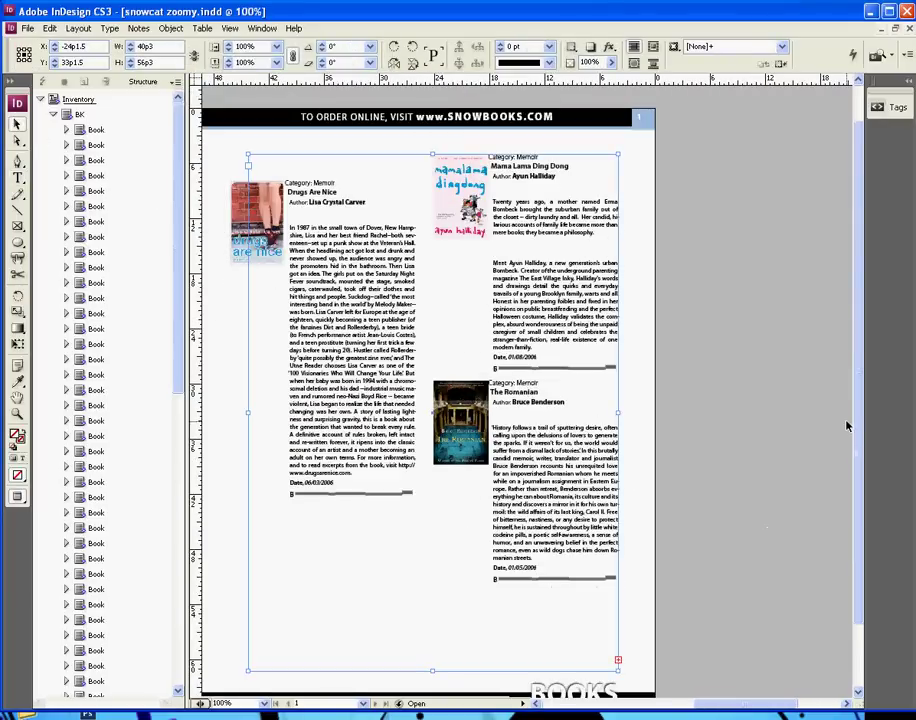
scroll(846, 427, down, 3)
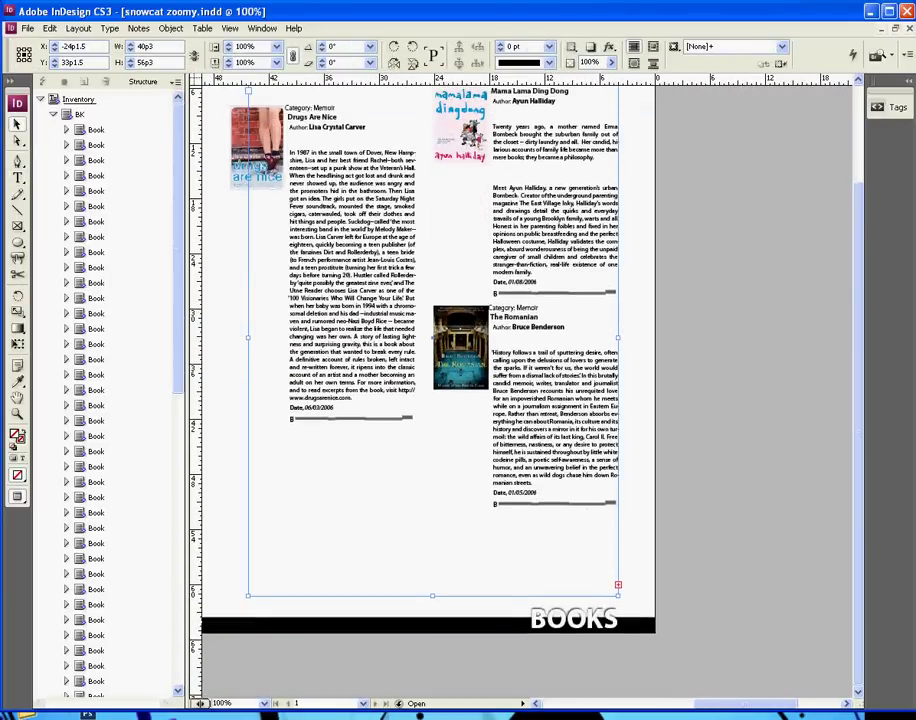
key(F12)
key(F11)
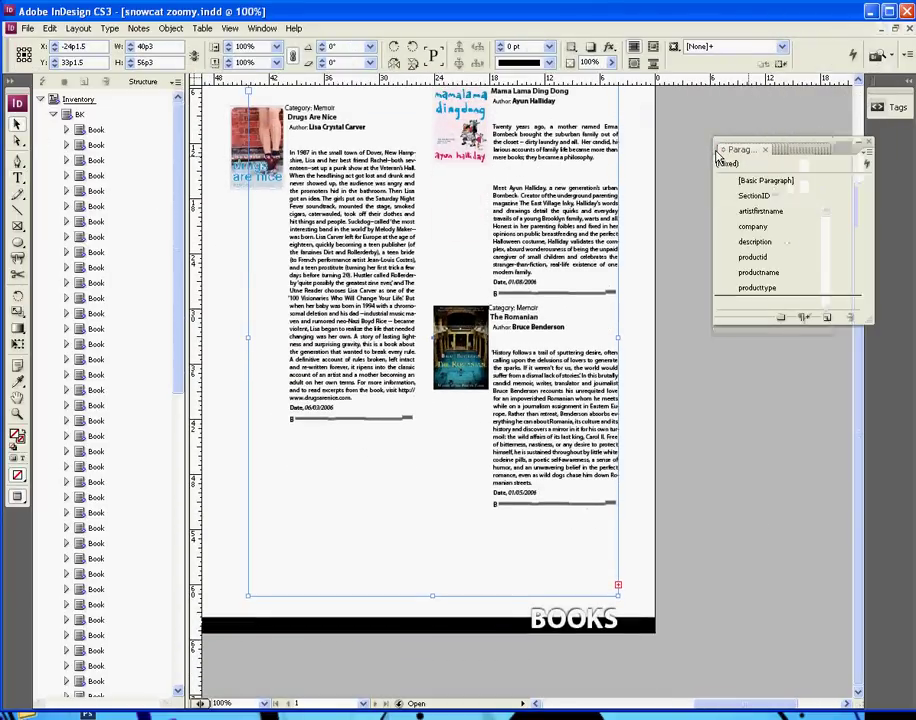
click(775, 151)
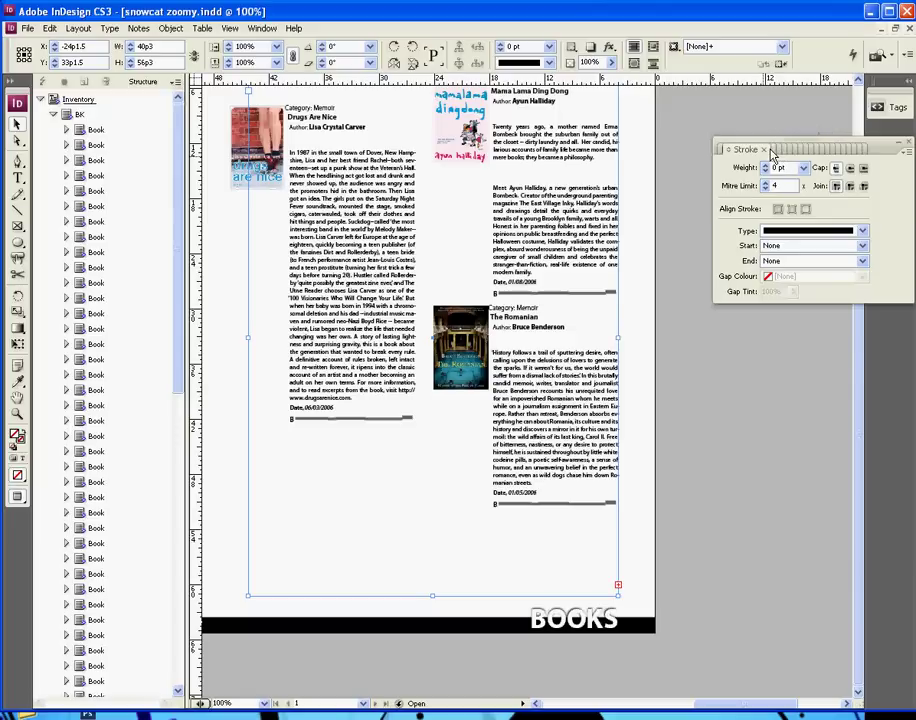
click(262, 28)
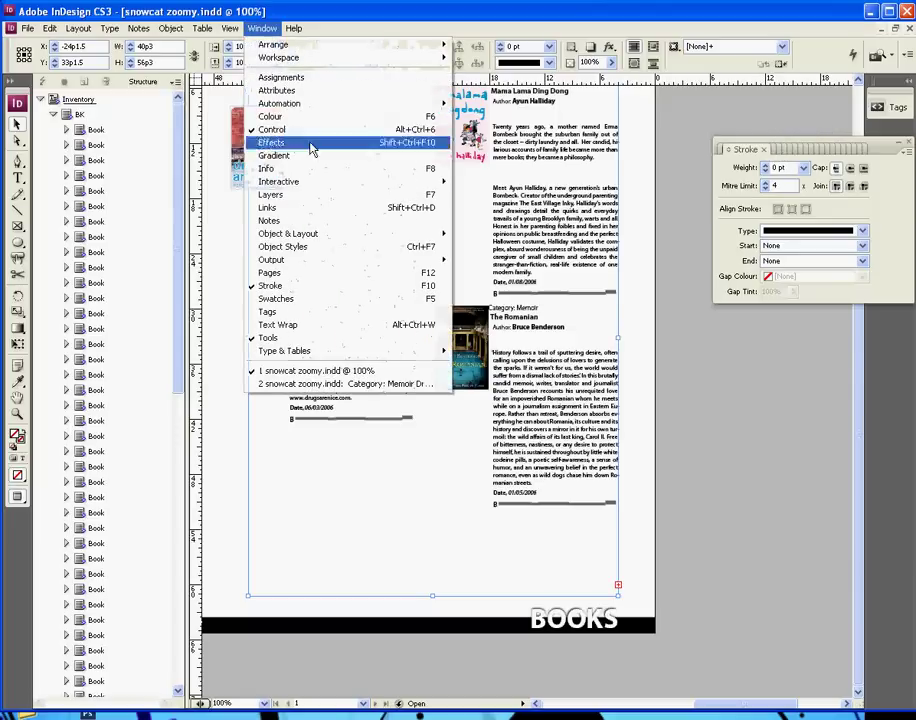
click(285, 272)
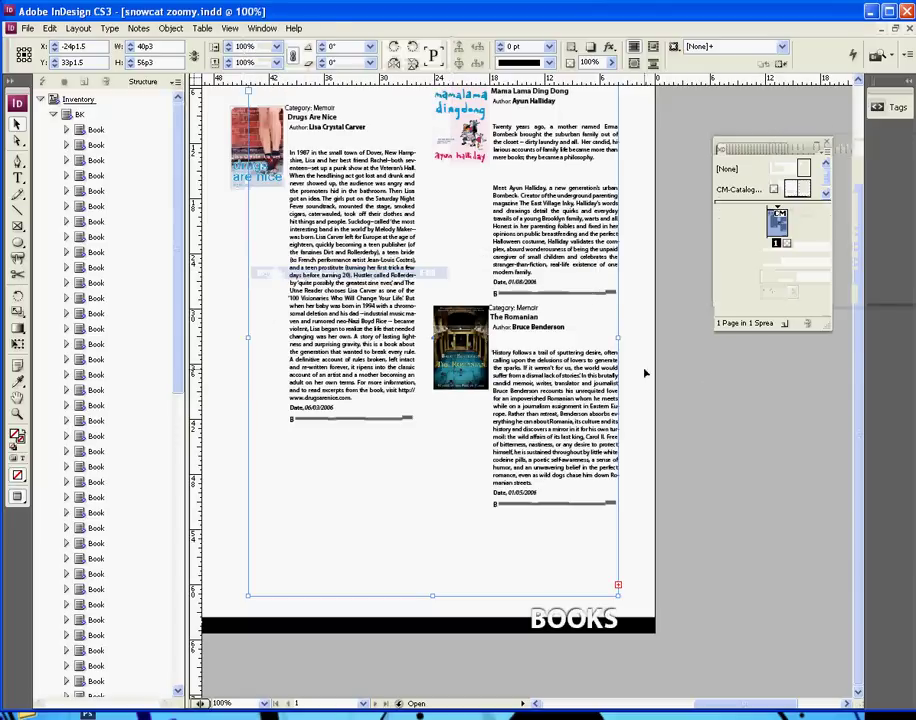
click(784, 323)
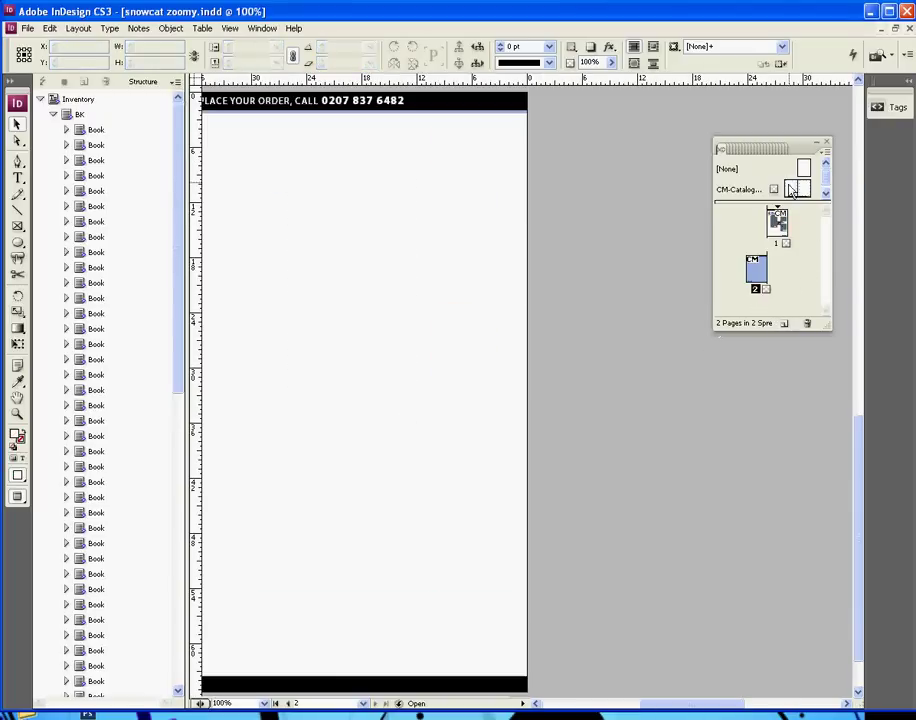
- Zoom out to page 2 and autoflow the remaining listings from its top-left margin
drag(827, 326, 862, 334)
drag(652, 710, 618, 708)
key(ctrl+minus)
scroll(699, 210, up, 5)
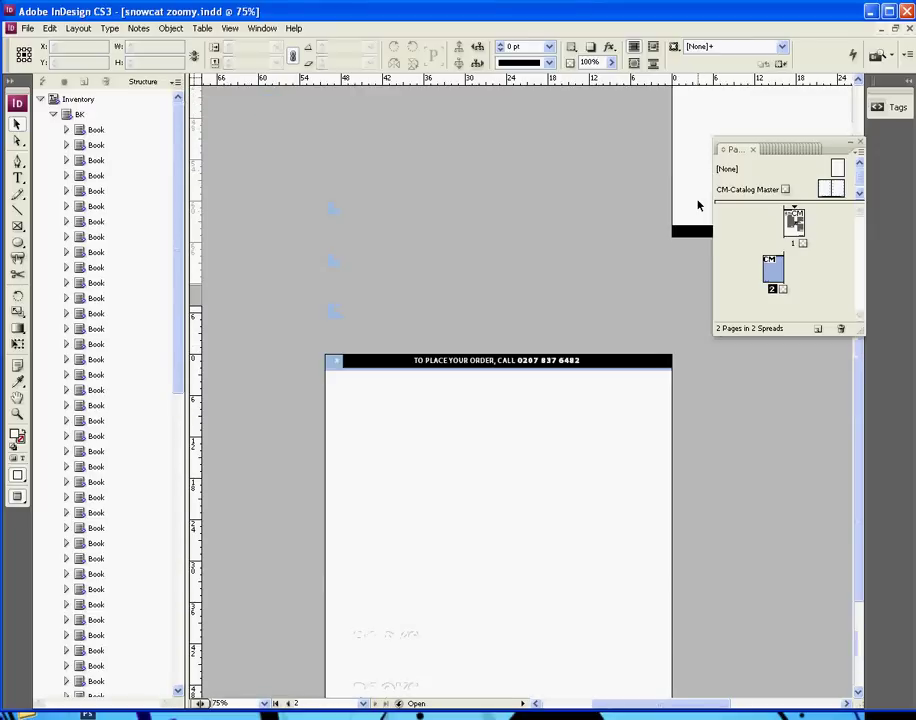
drag(615, 305, 291, 457)
click(490, 395)
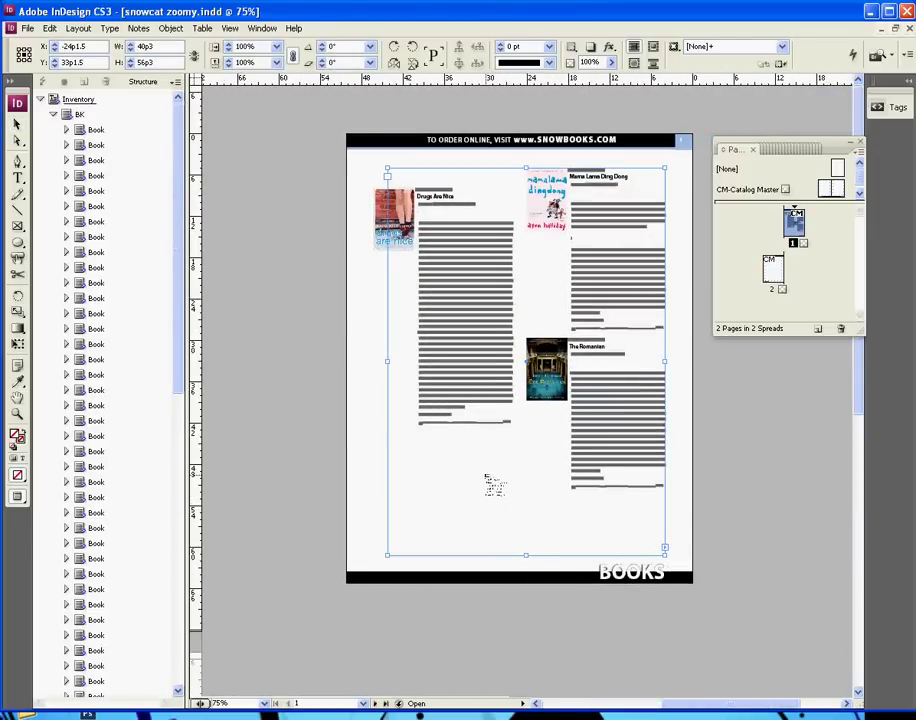
drag(376, 576, 584, 364)
drag(365, 545, 546, 384)
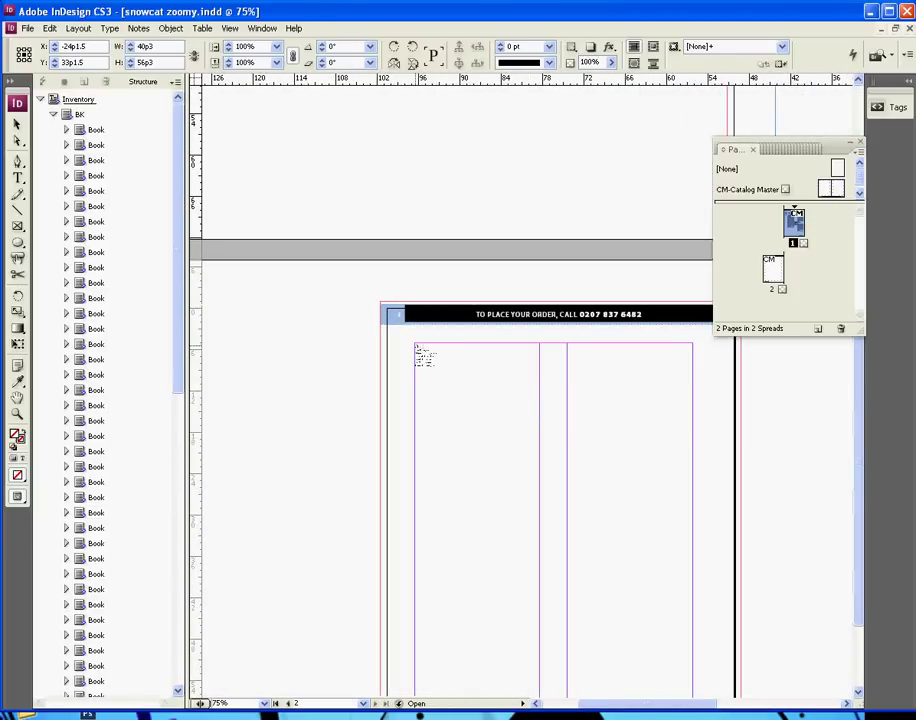
click(416, 346)
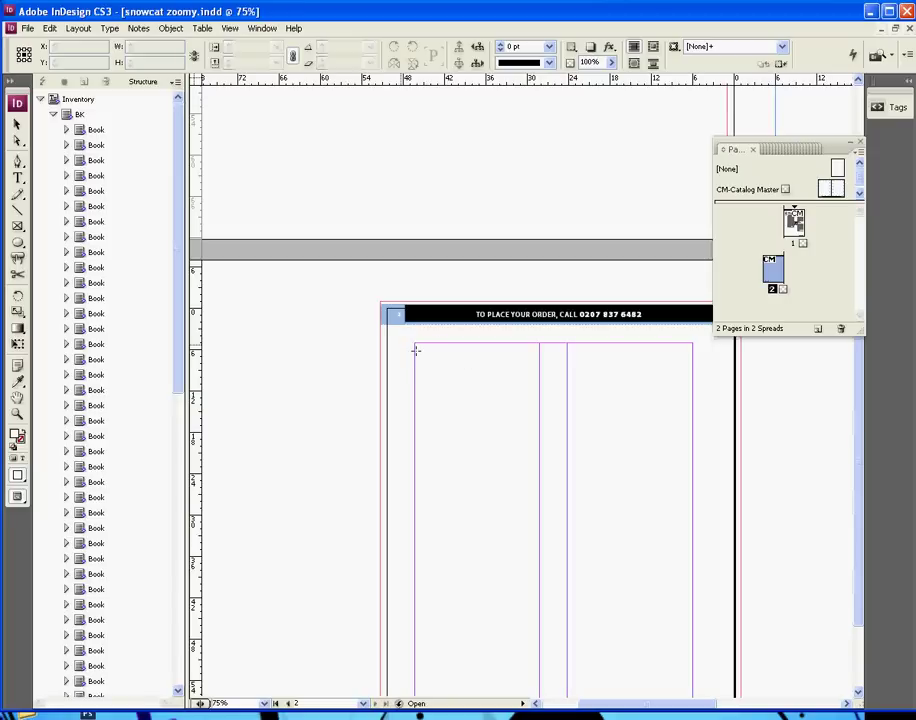
shift+click(421, 350)
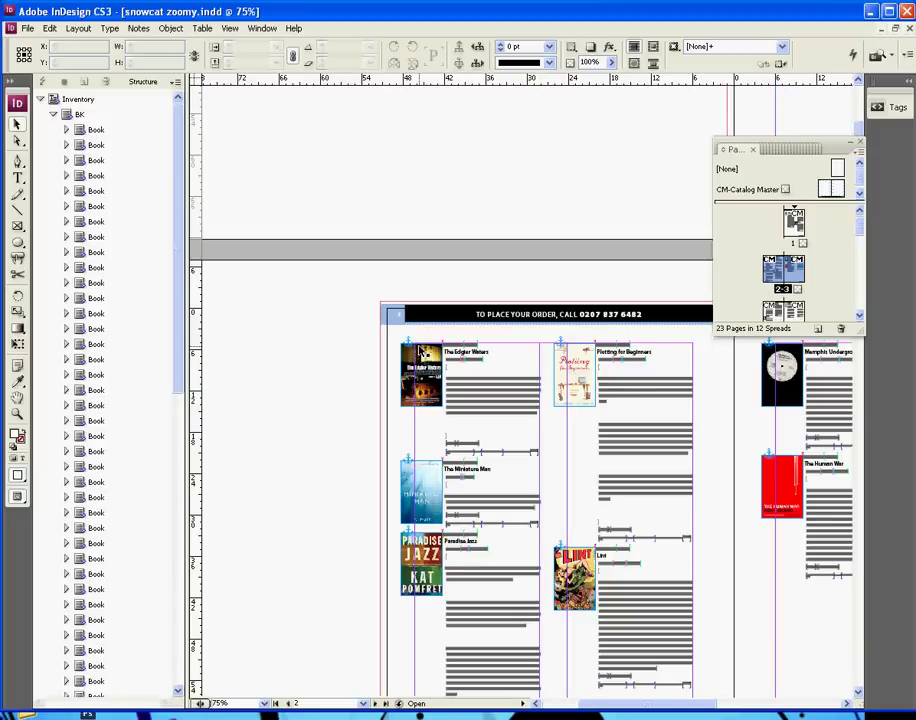
- In Preview mode, scroll through every spread of Fiction listings, then return to the top
key(w)
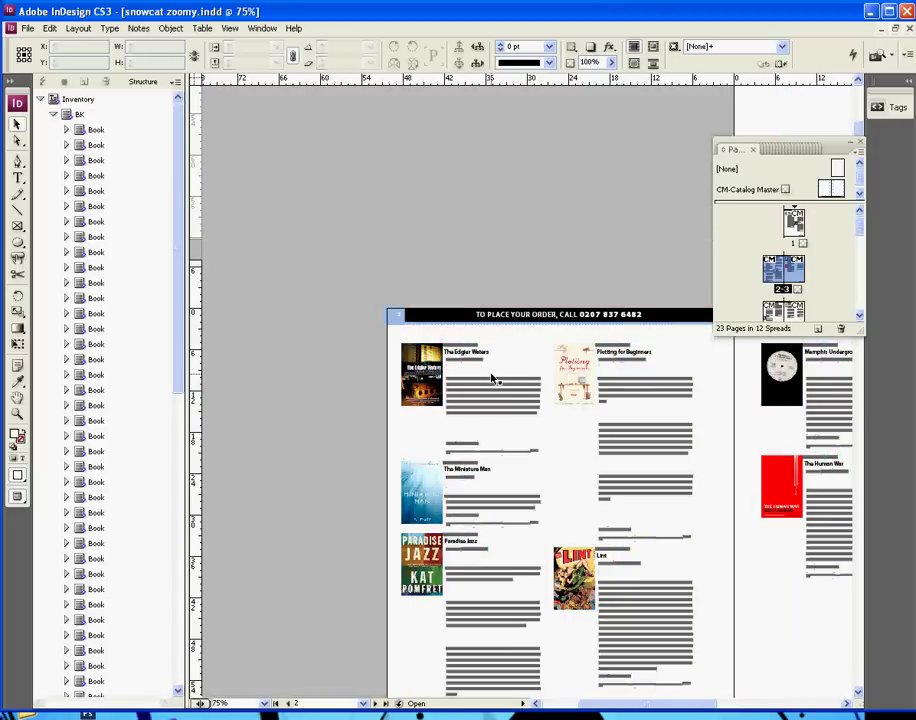
drag(583, 456, 463, 326)
scroll(490, 310, down, 9)
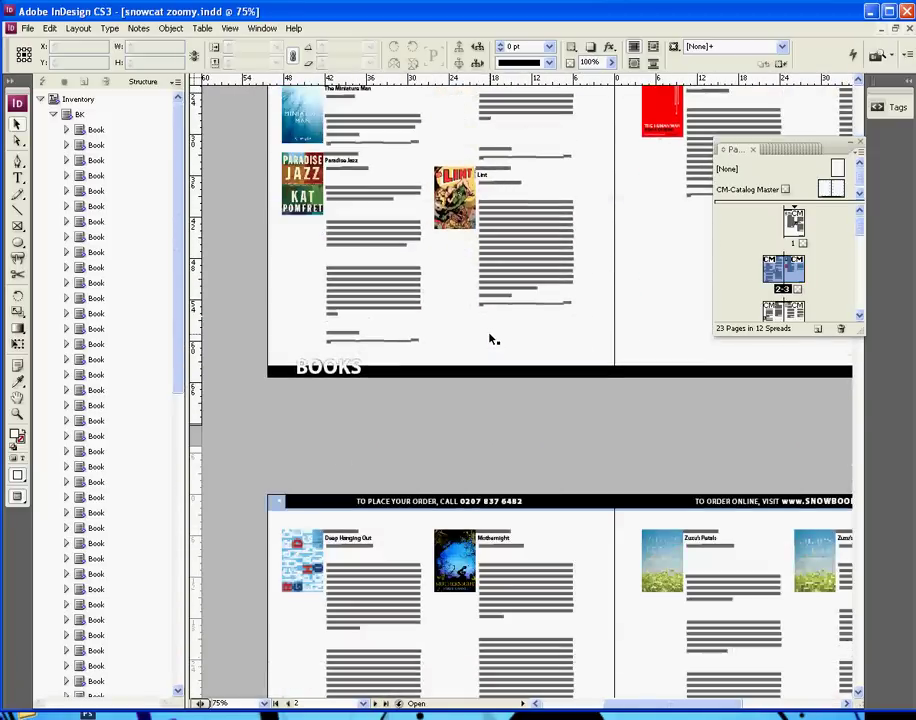
scroll(490, 339, down, 15)
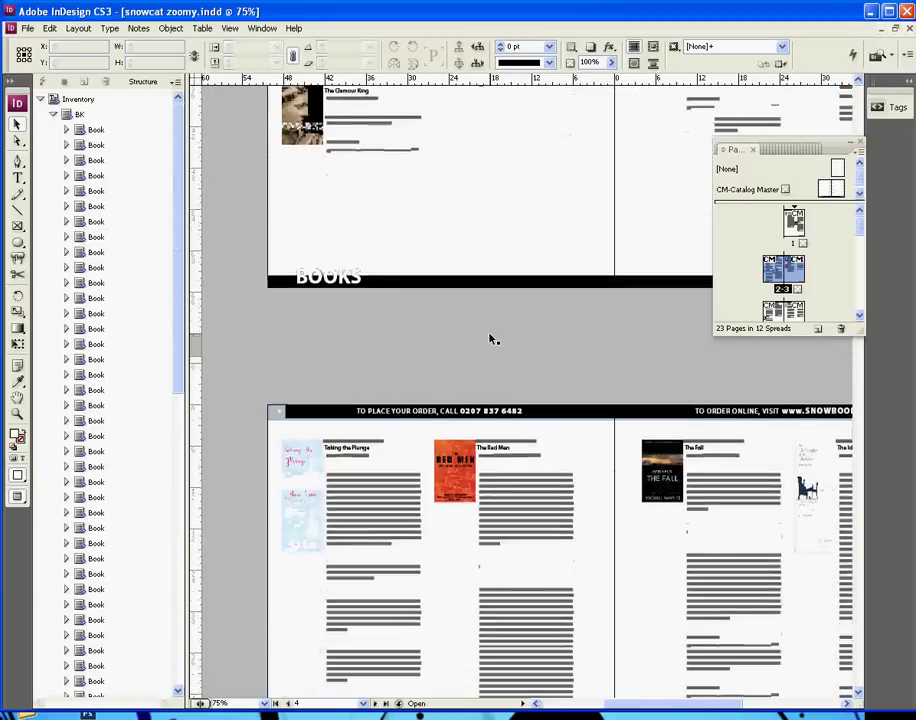
scroll(490, 339, down, 20)
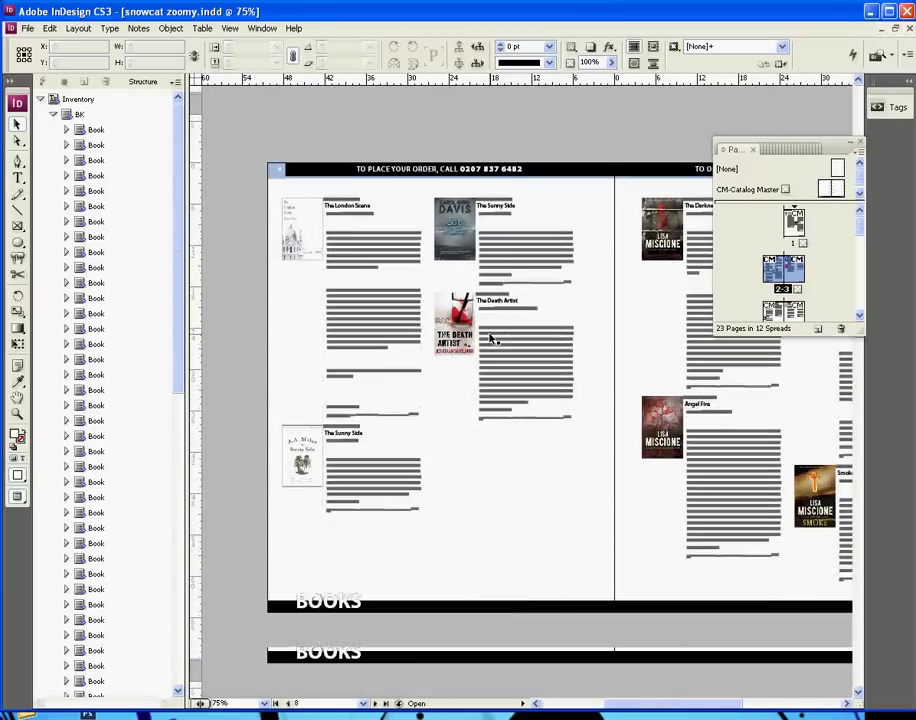
scroll(490, 339, down, 20)
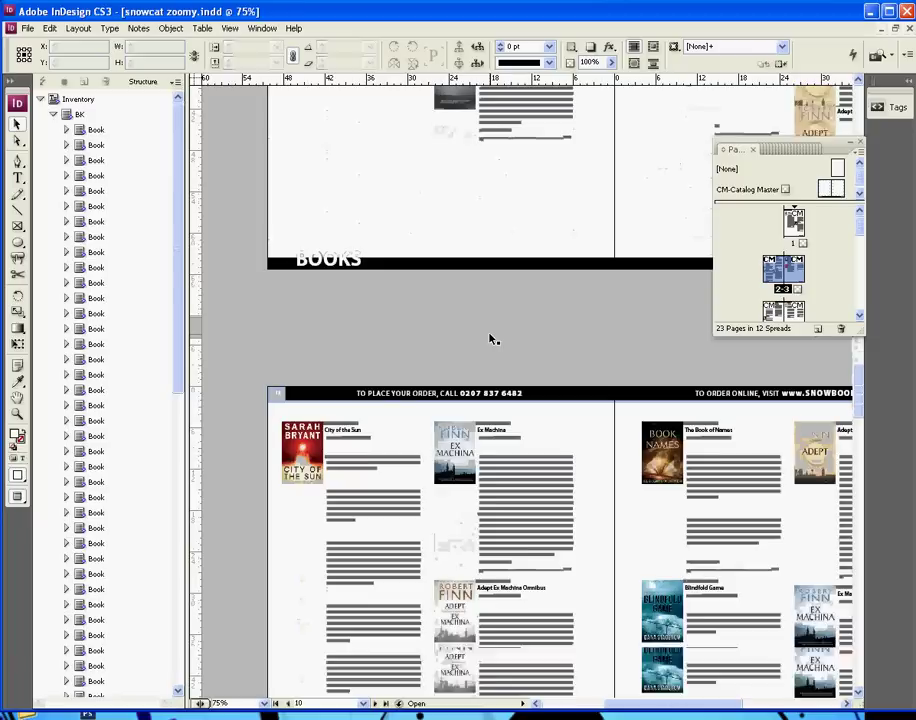
scroll(490, 339, down, 20)
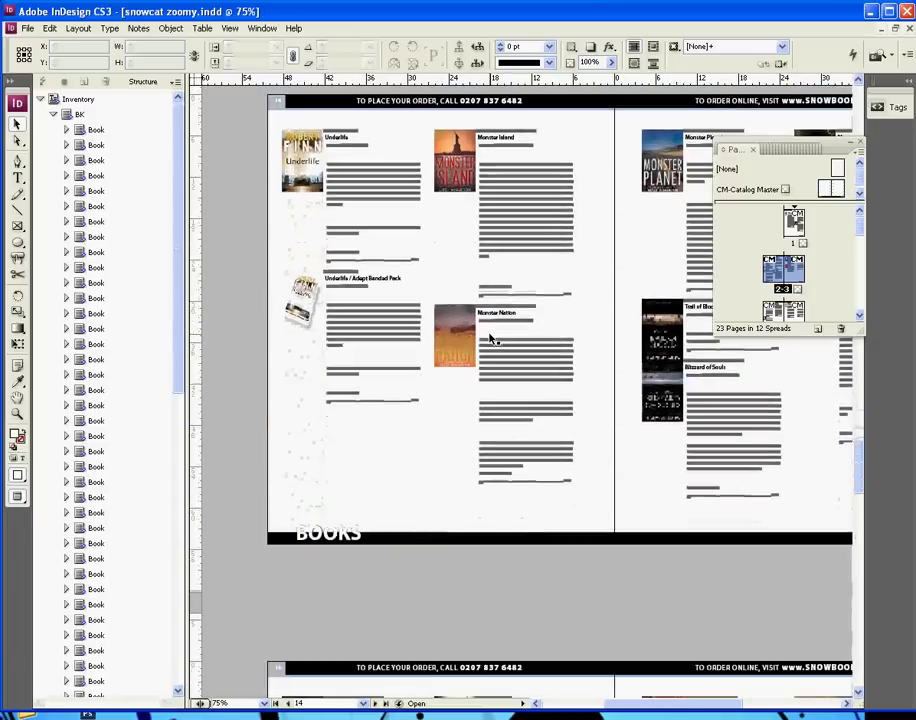
scroll(490, 339, down, 20)
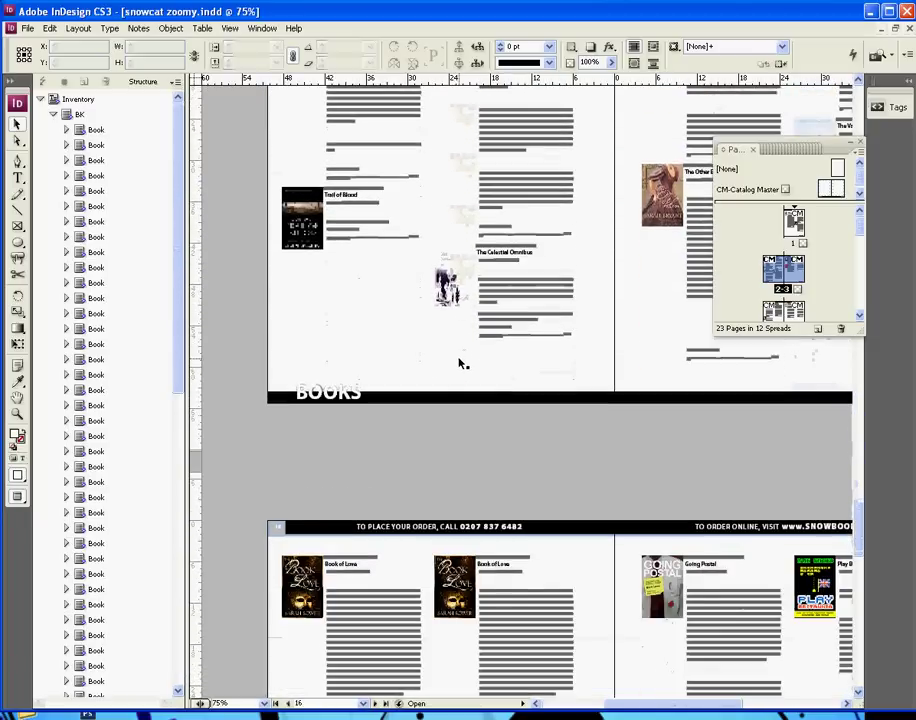
scroll(460, 382, down, 20)
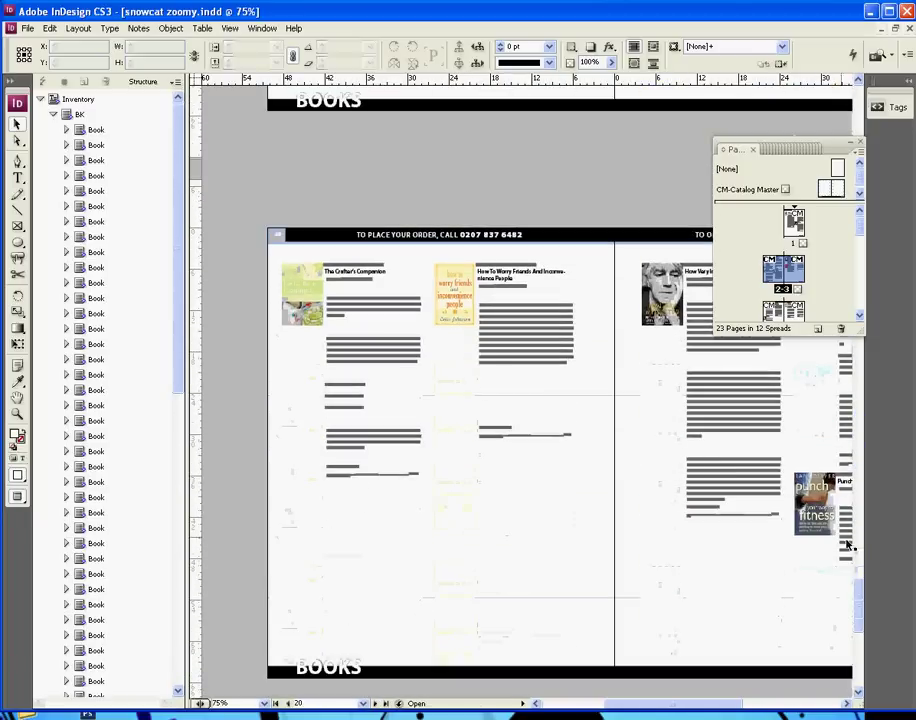
drag(858, 603, 853, 150)
- Zoom to 100% and clear the Structure, Tags and Pages panels out of the way
key(ctrl+equal)
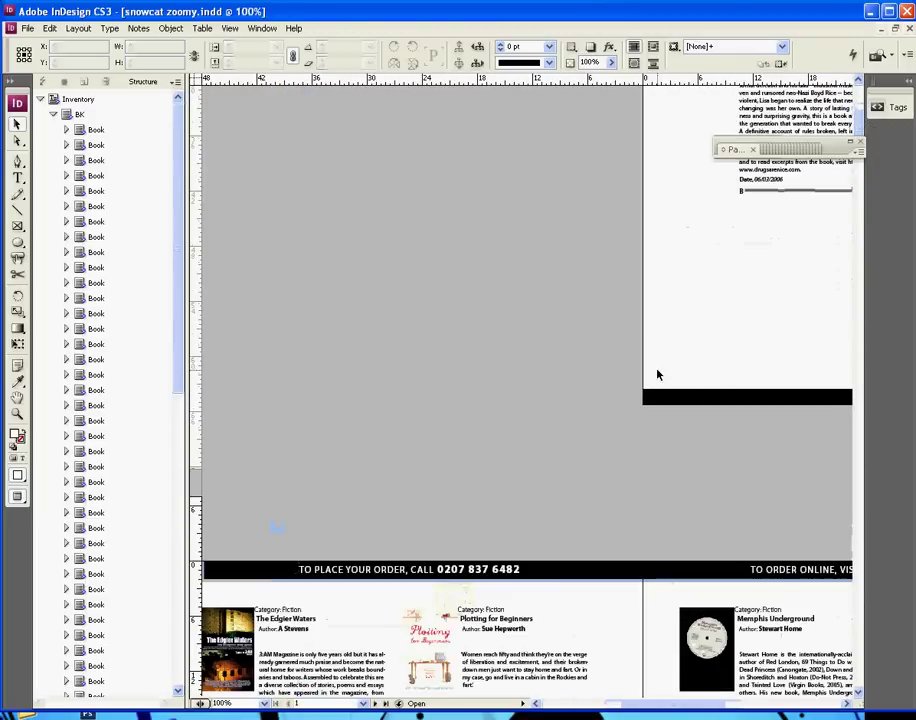
drag(196, 180, 38, 180)
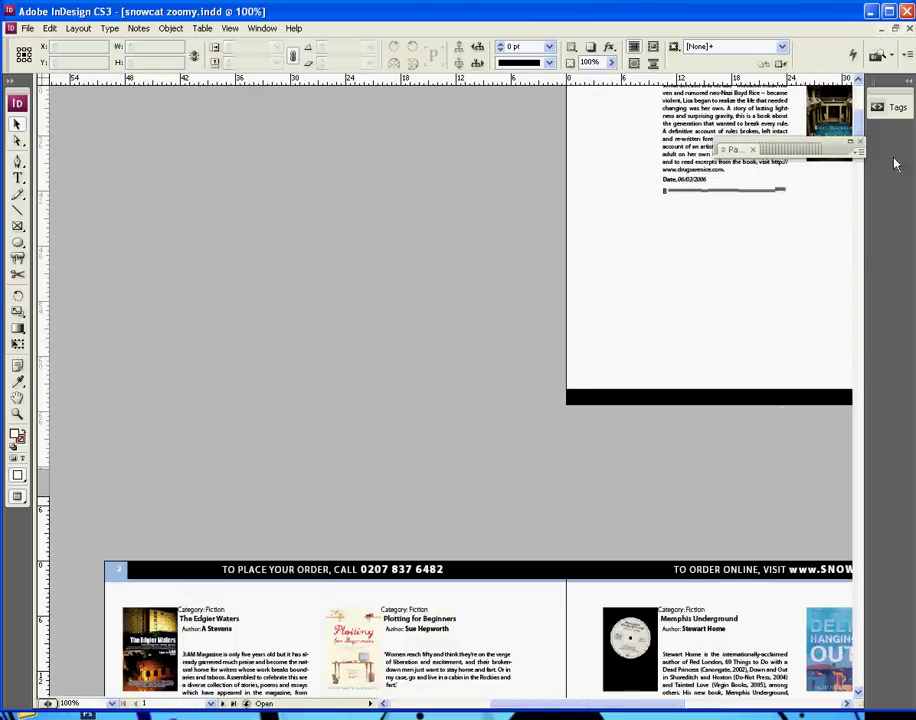
click(889, 106)
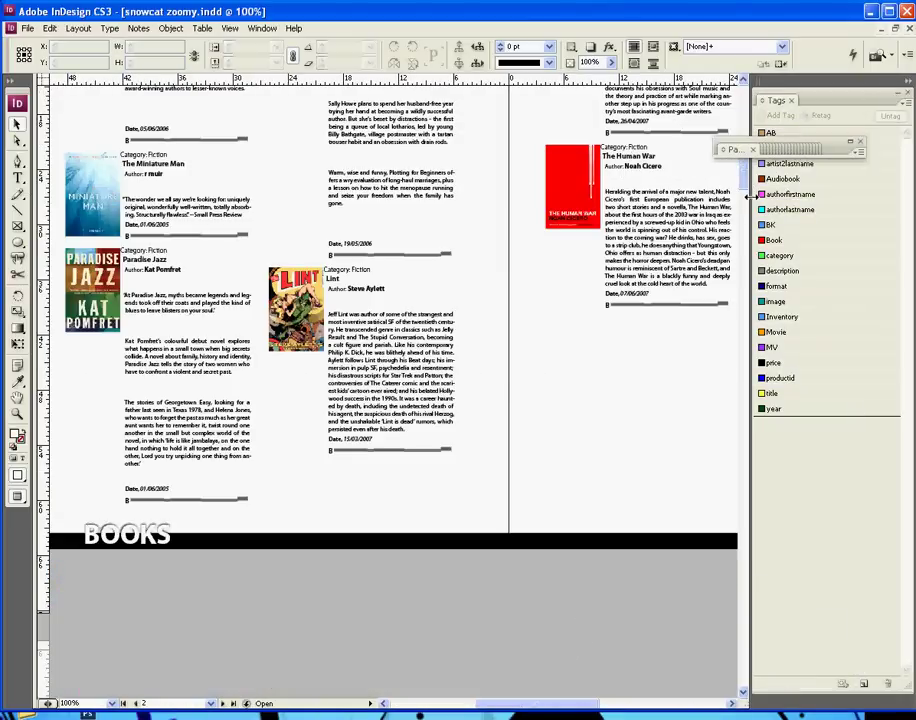
click(908, 84)
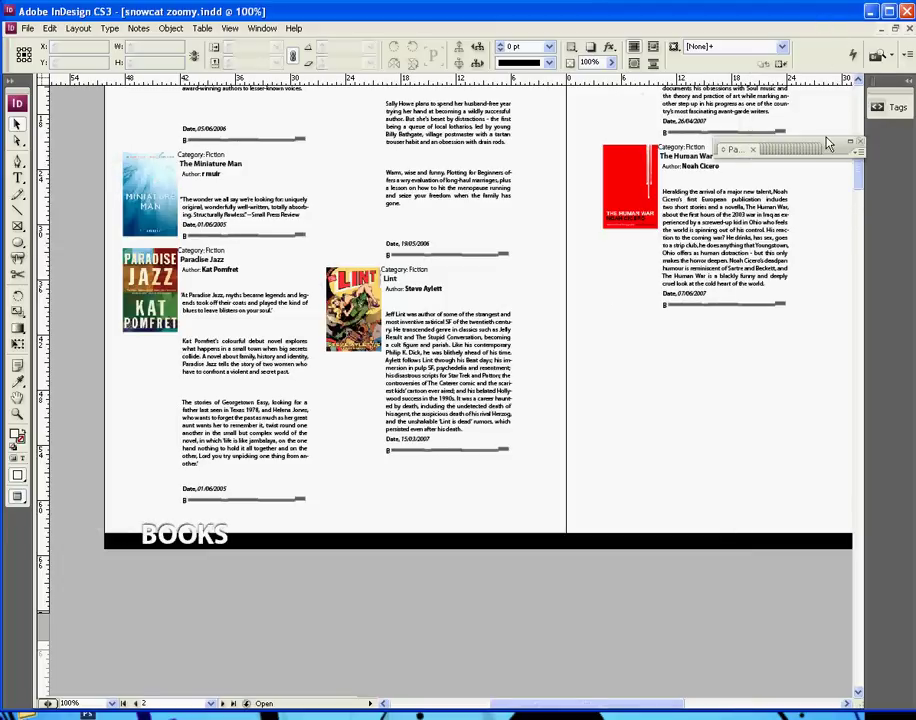
click(858, 142)
mouse_move(856, 172)
mouse_down()
mouse_move(857, 148)
mouse_move(857, 175)
mouse_move(857, 150)
mouse_move(856, 158)
mouse_up()
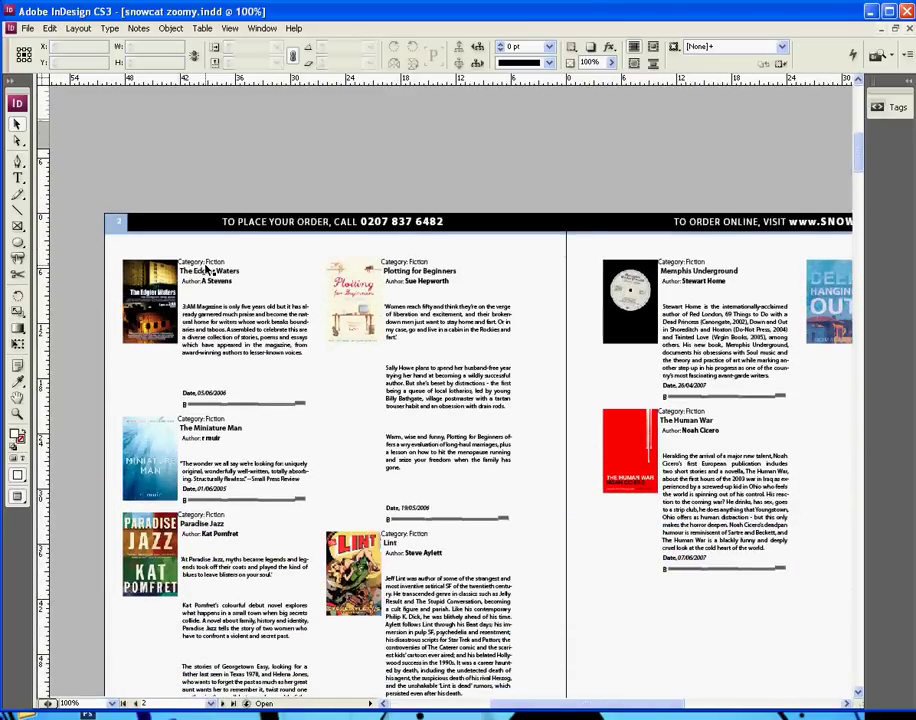
- Zoom to 125% on the left page, undo an accidental frame move, and switch to ConTEXT
key(ctrl+equal)
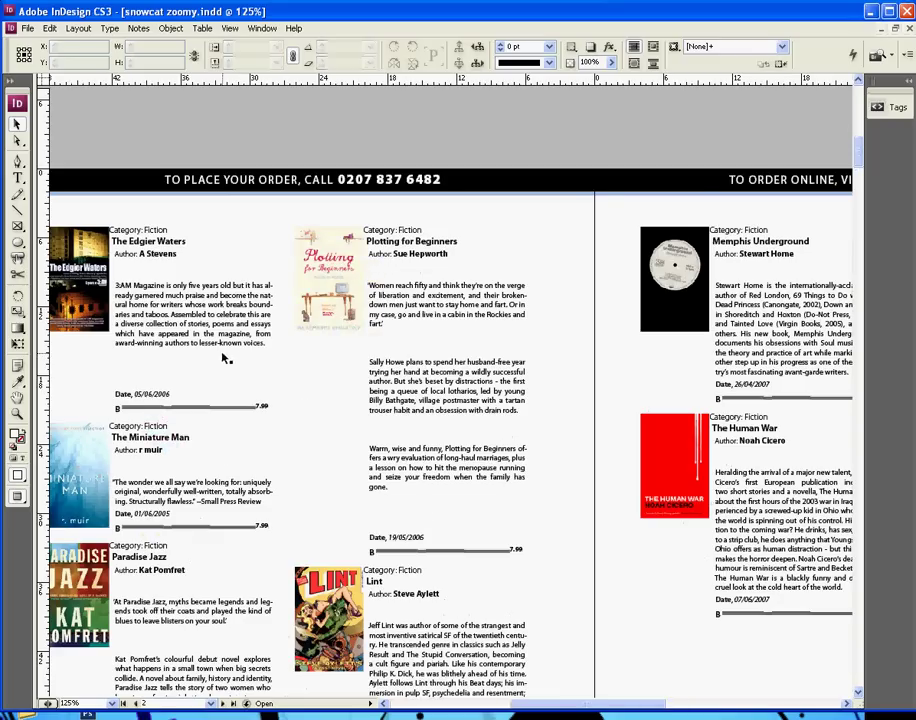
drag(225, 360, 339, 332)
click(396, 364)
key(ctrl+z)
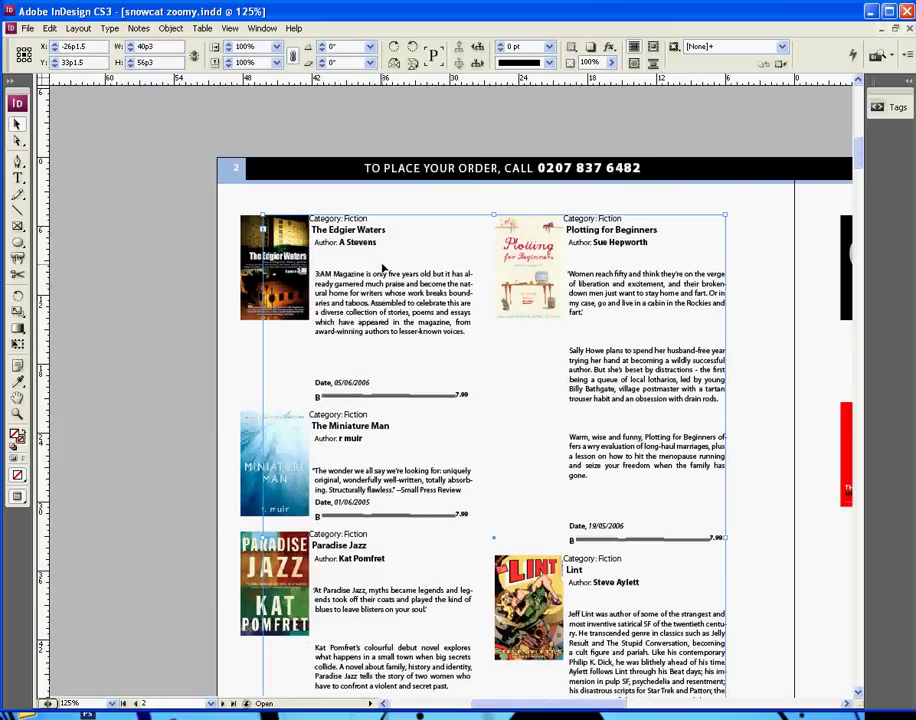
click(410, 203)
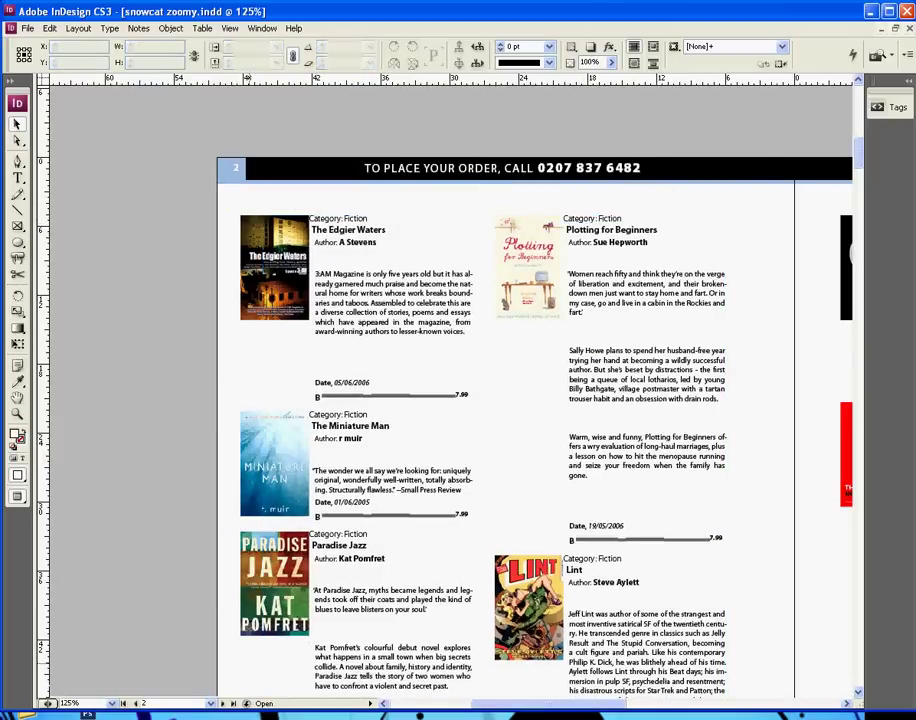
key(alt+Tab)
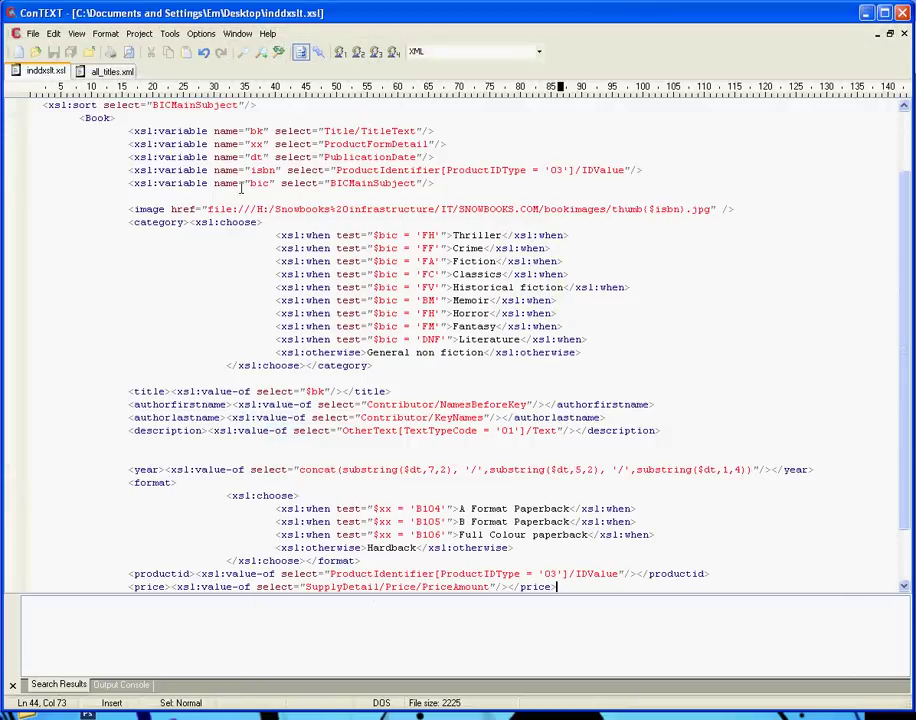
- Highlight the <xsl:sort select="BICMainSubject"/> line in inddxslt.xsl, then return to InDesign
scroll(184, 226, up, 1)
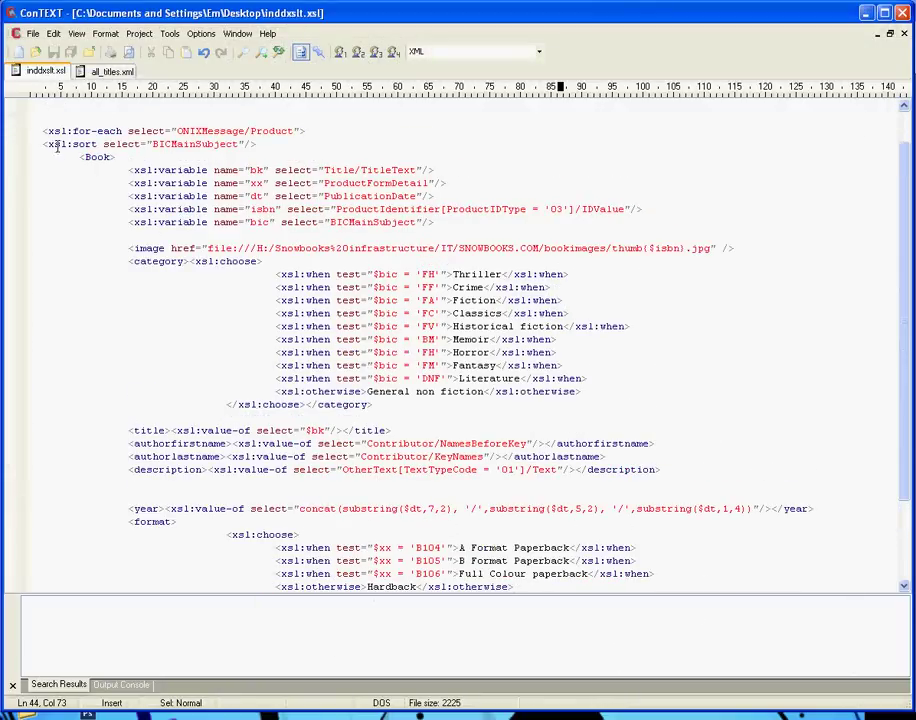
drag(41, 144, 269, 144)
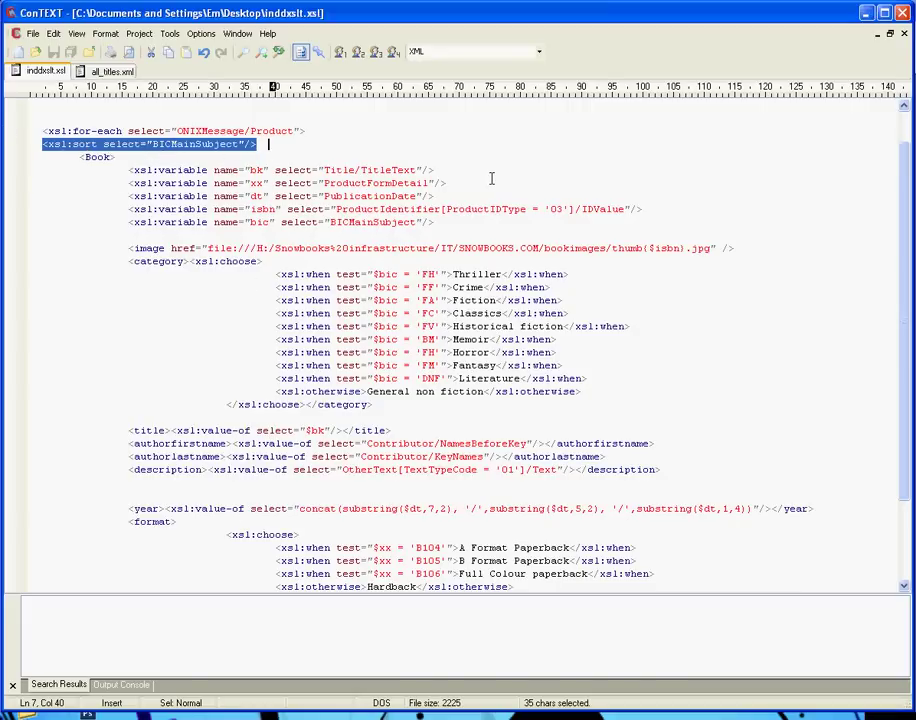
key(alt+Tab)
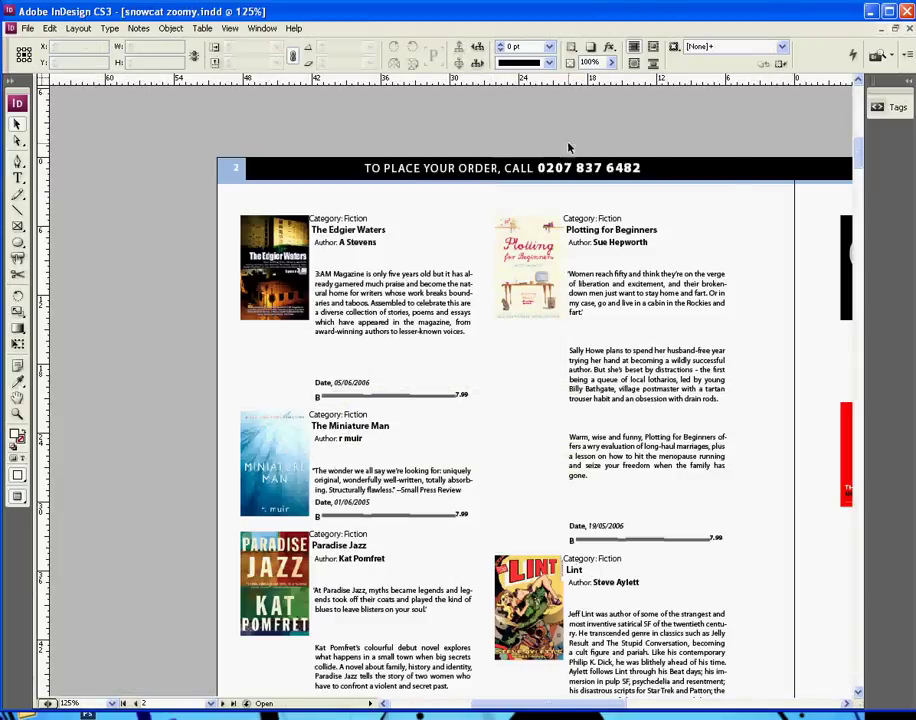
drag(862, 160, 867, 262)
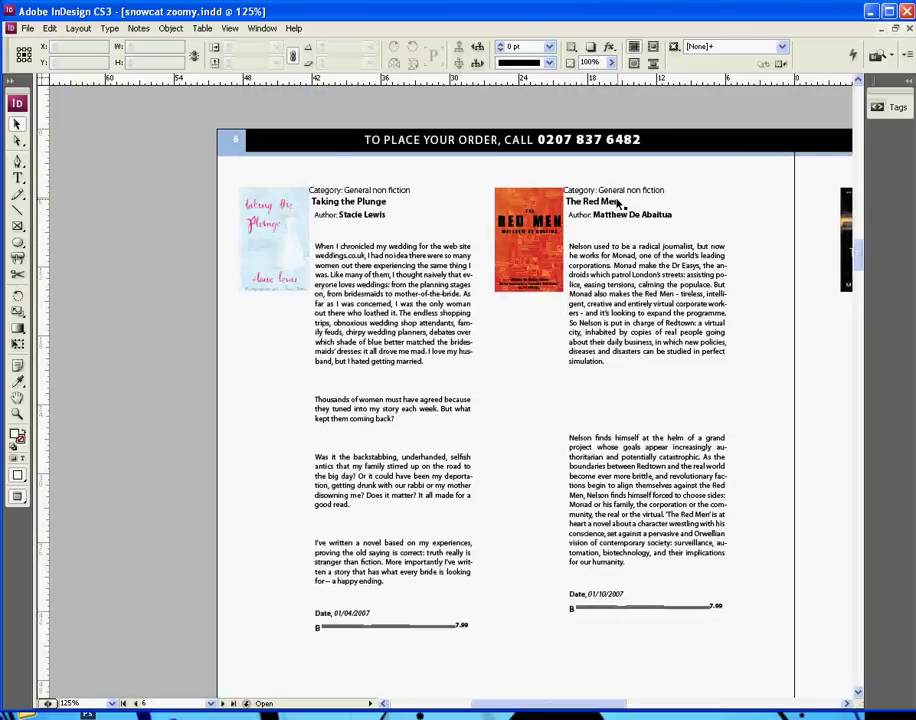
drag(862, 256, 866, 306)
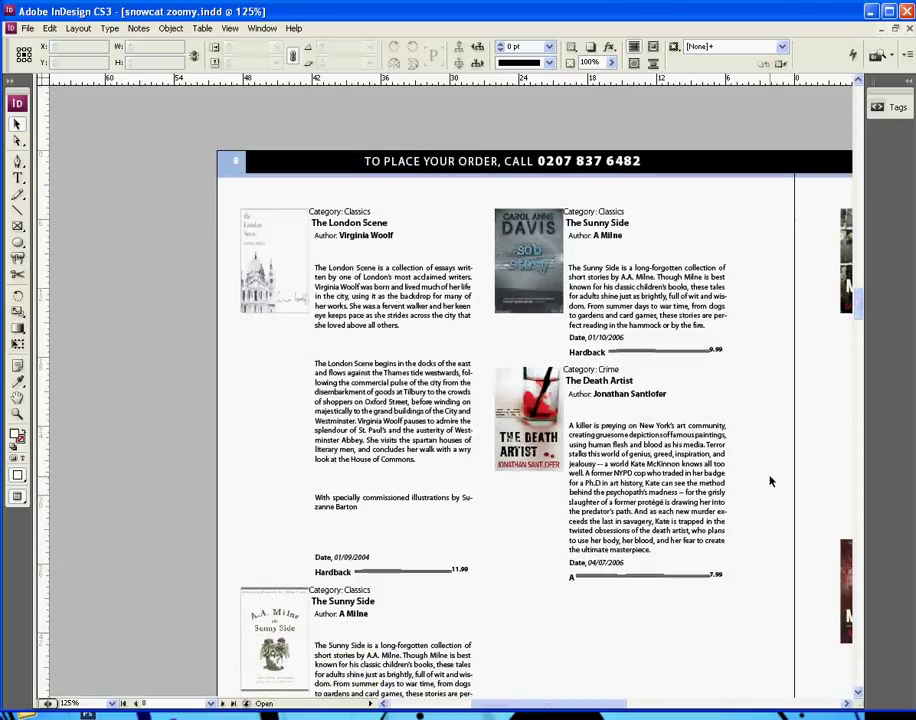
drag(860, 345, 855, 100)
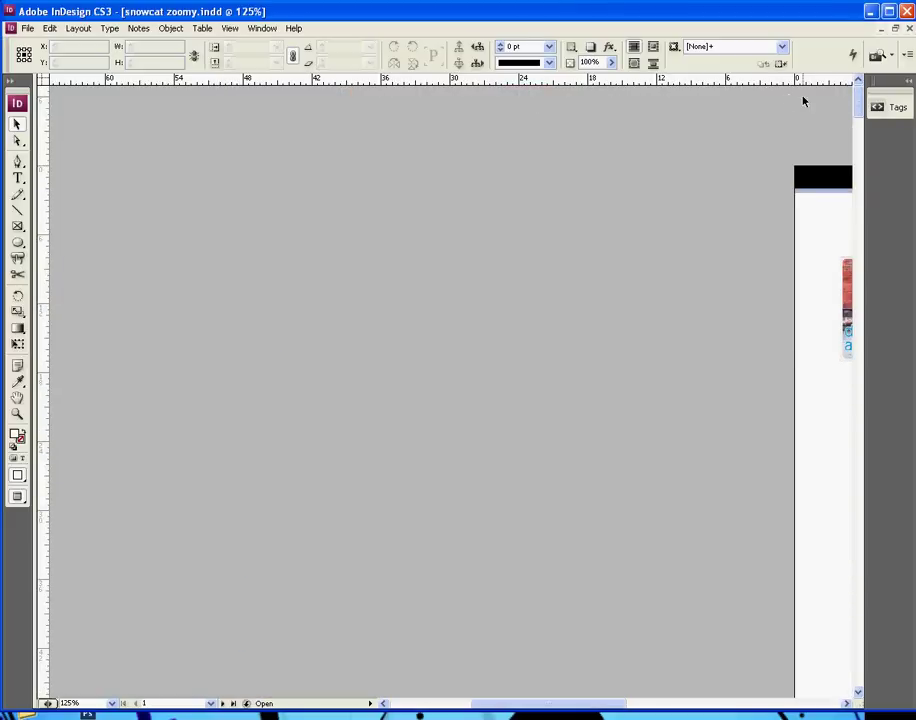
drag(516, 708, 641, 708)
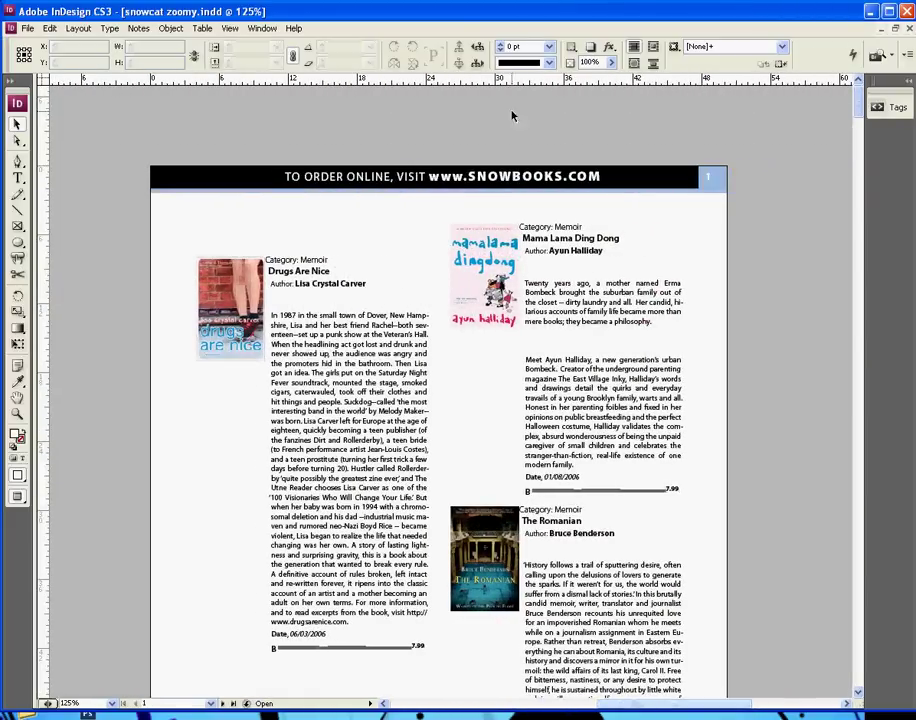